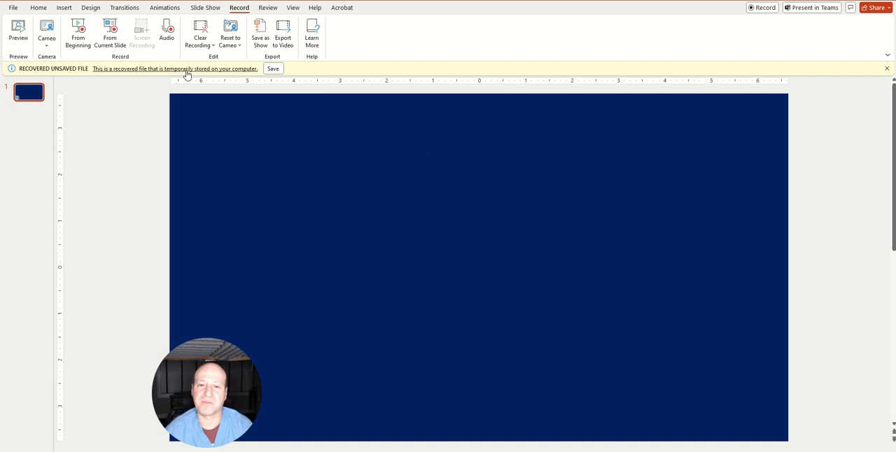
Draw a text box about 7.07 inches wide across the upper middle of the slide and set its font size to 36
click(38, 9)
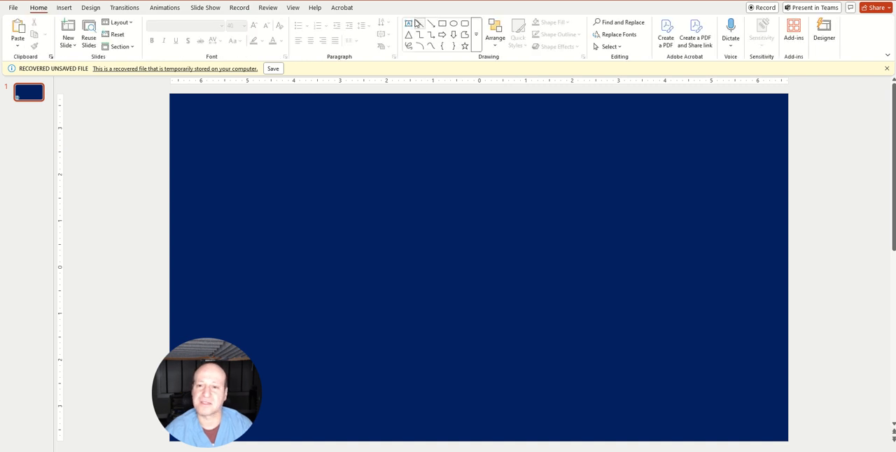
drag(322, 128, 458, 277)
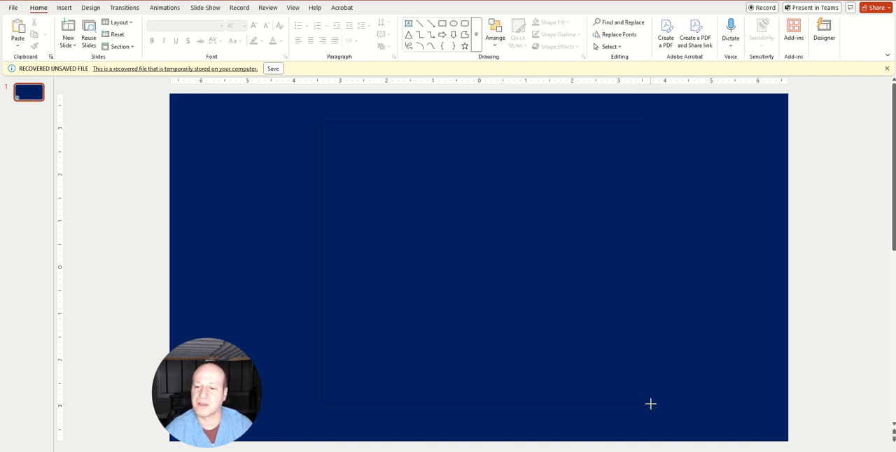
drag(650, 404, 650, 403)
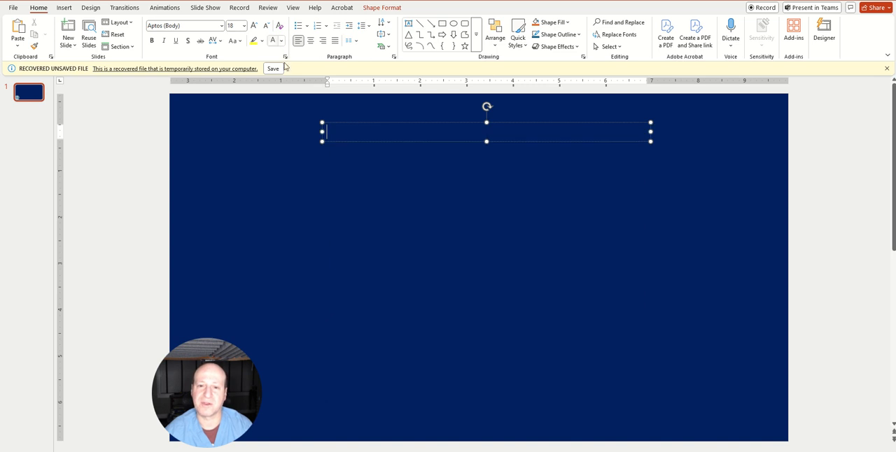
click(360, 124)
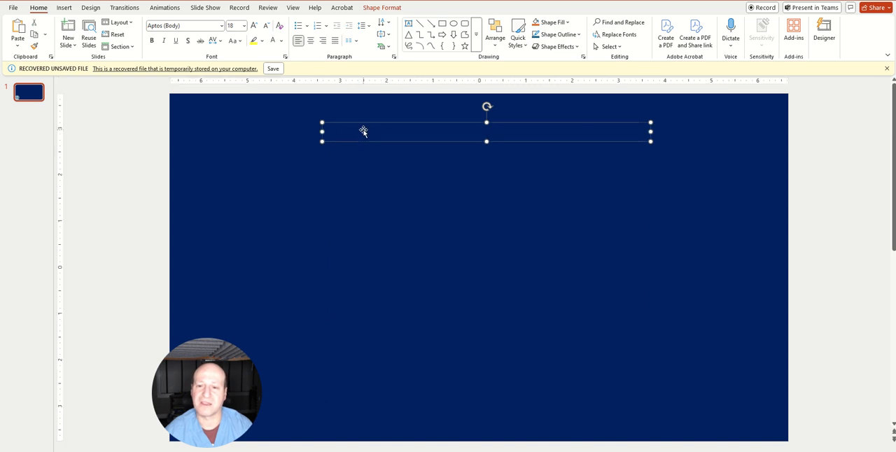
click(254, 26)
click(254, 26)
click(254, 26)
click(254, 25)
click(254, 25)
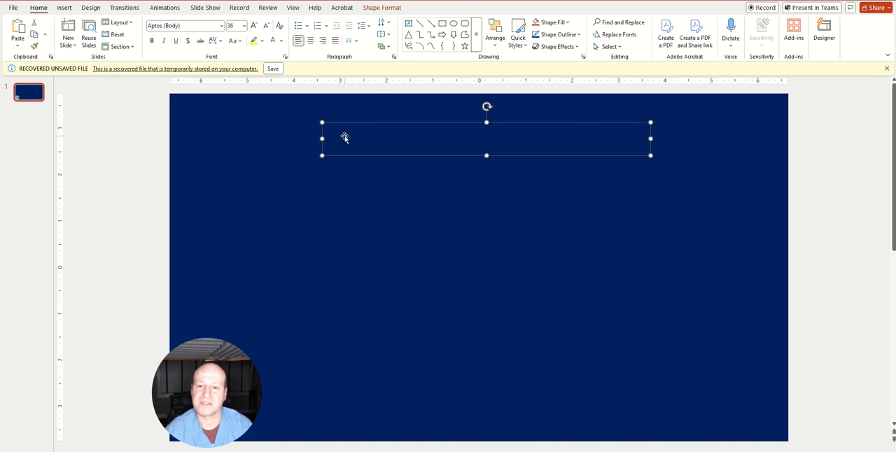
Enter "Line #1", "Line #2" and "Line #3" in the text box, with a blank line between each
click(342, 138)
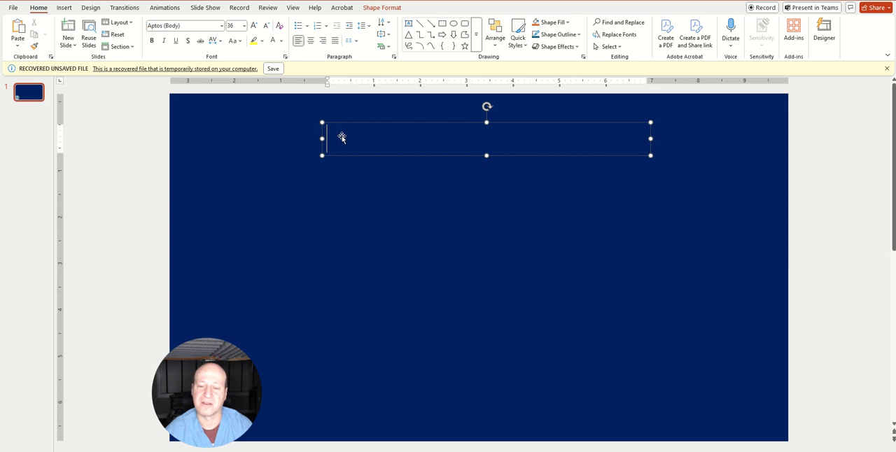
text(Line #1)
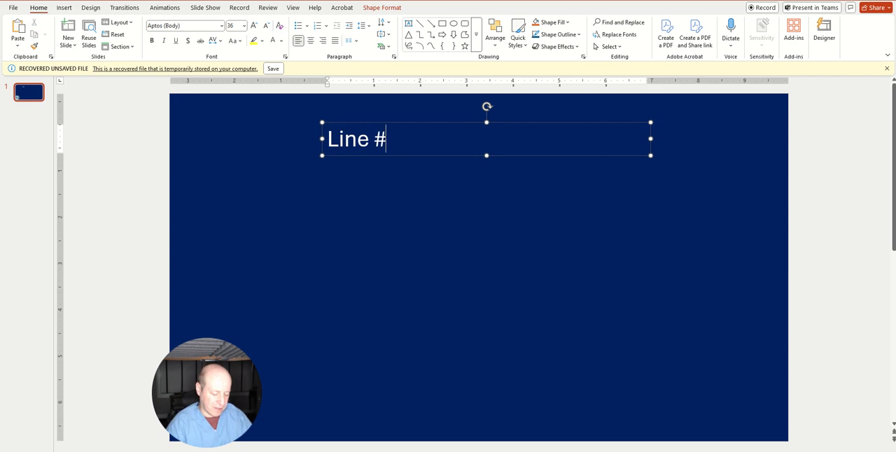
key(Return)
key(Return)
text(Line )
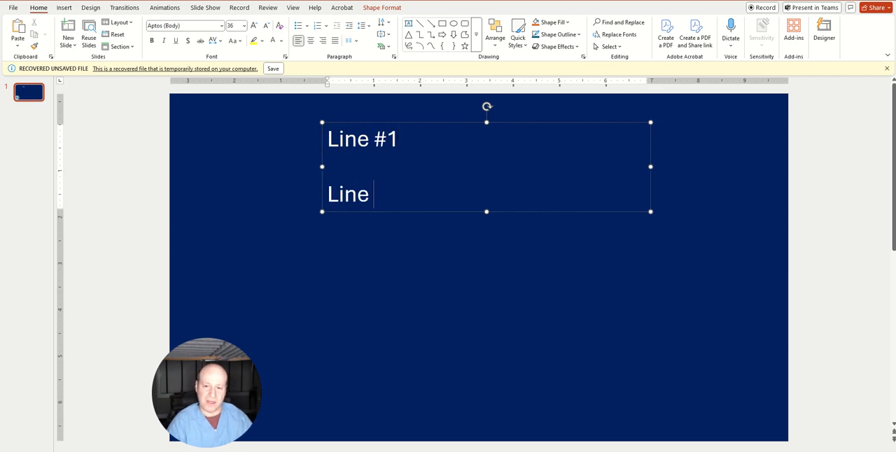
text(#1 Line #2)
key(BackSpace)
key(BackSpace)
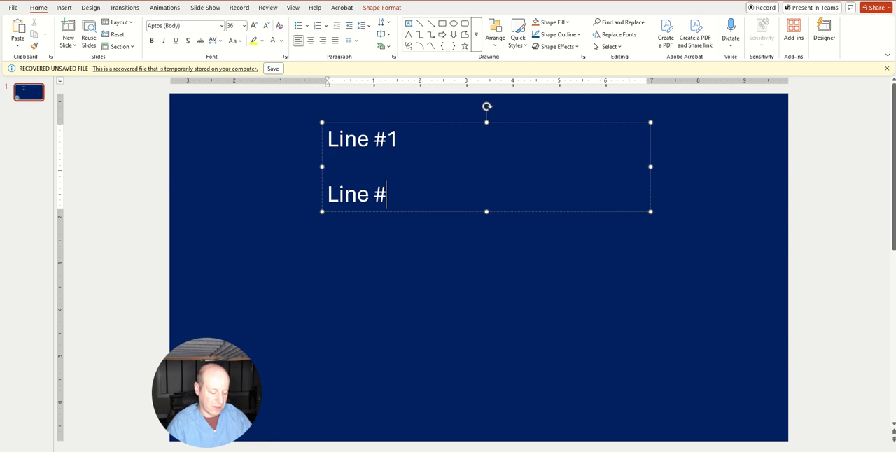
text(2)
key(Return)
text(Line #3)
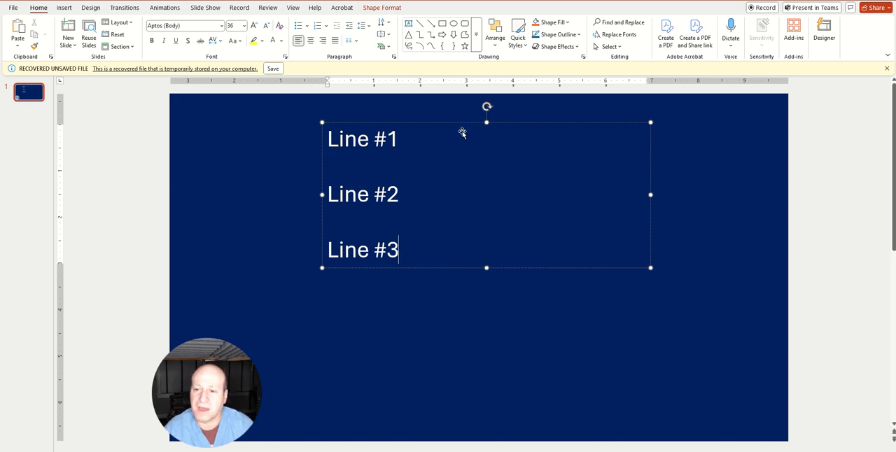
Increase the font size of the whole text box to 48
click(486, 123)
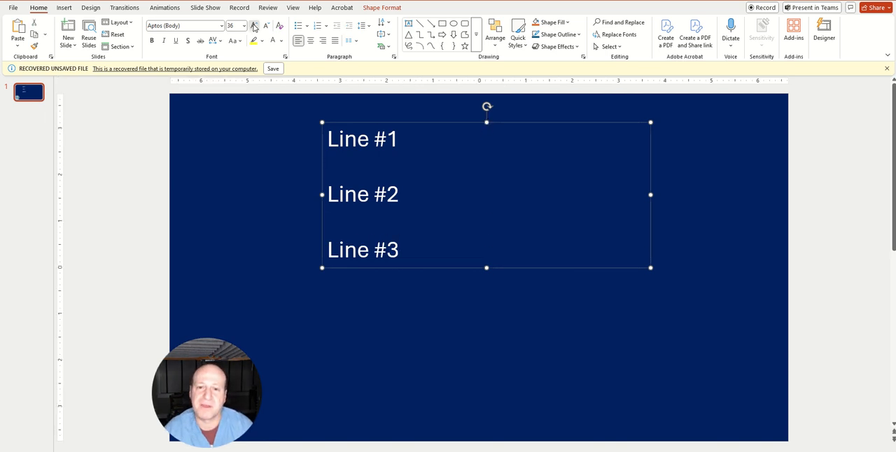
click(253, 25)
click(253, 25)
click(253, 26)
click(696, 246)
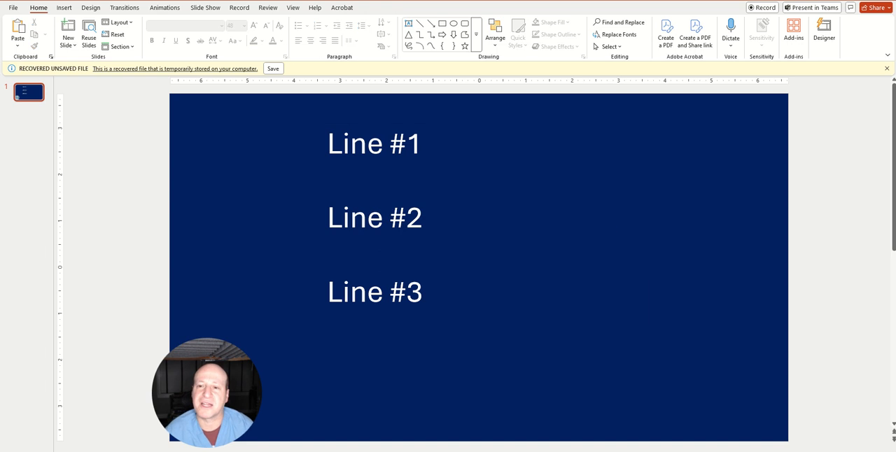
Draw a rectangle about 5.04 by 1.43 inches beside Line #1, with a solid yellow fill and no outline
click(444, 25)
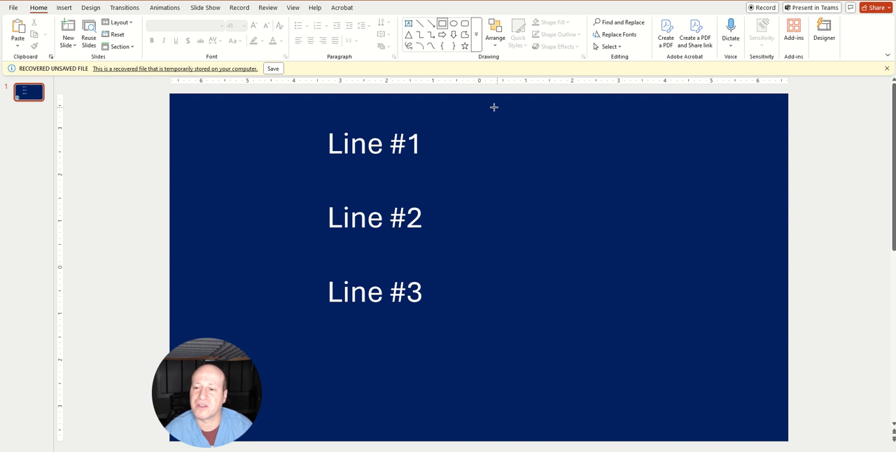
drag(485, 117, 720, 183)
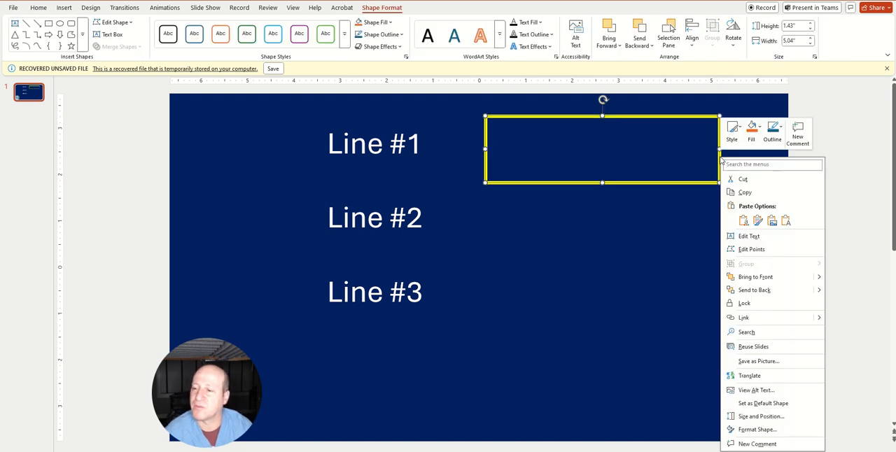
right_click(719, 159)
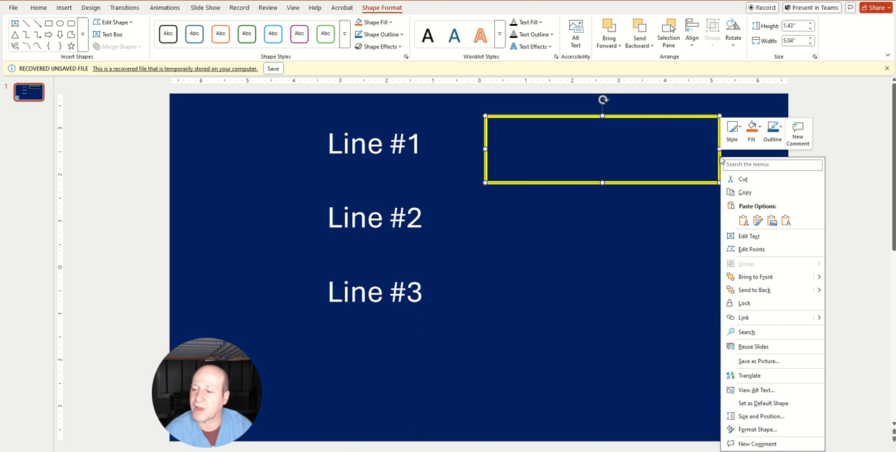
click(756, 430)
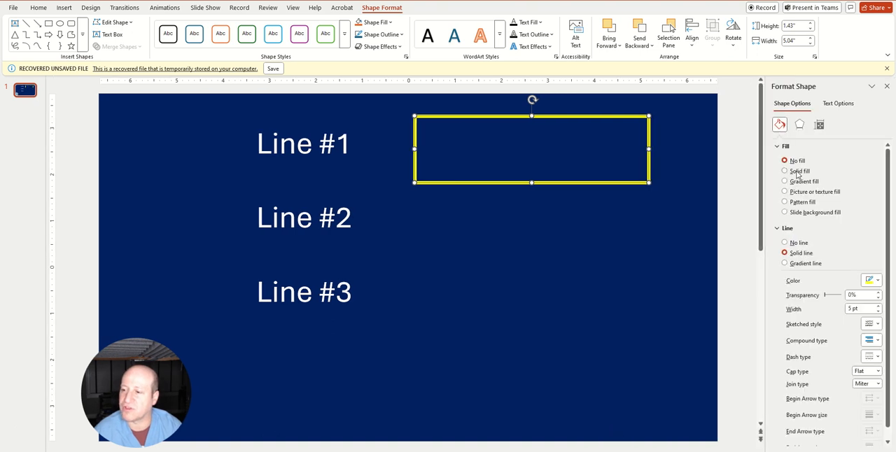
click(797, 172)
click(877, 229)
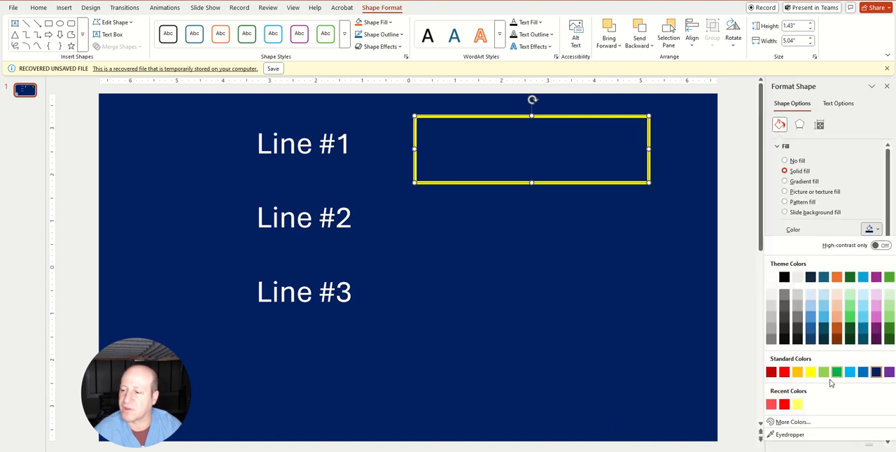
click(810, 373)
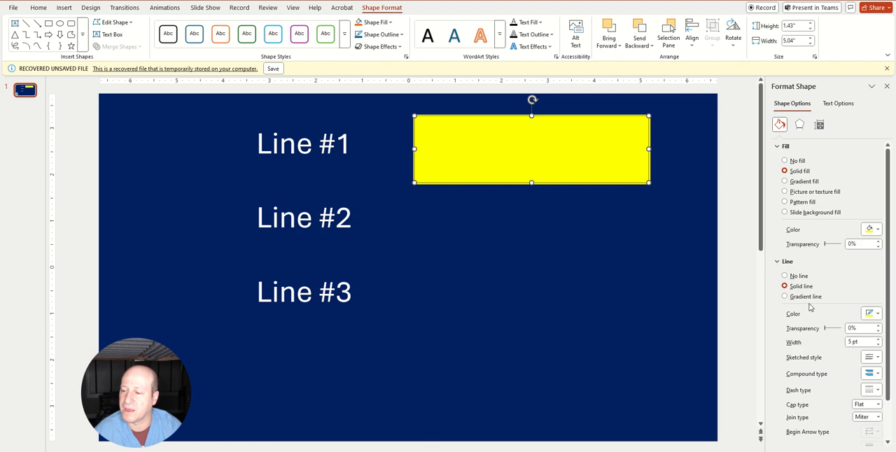
click(786, 277)
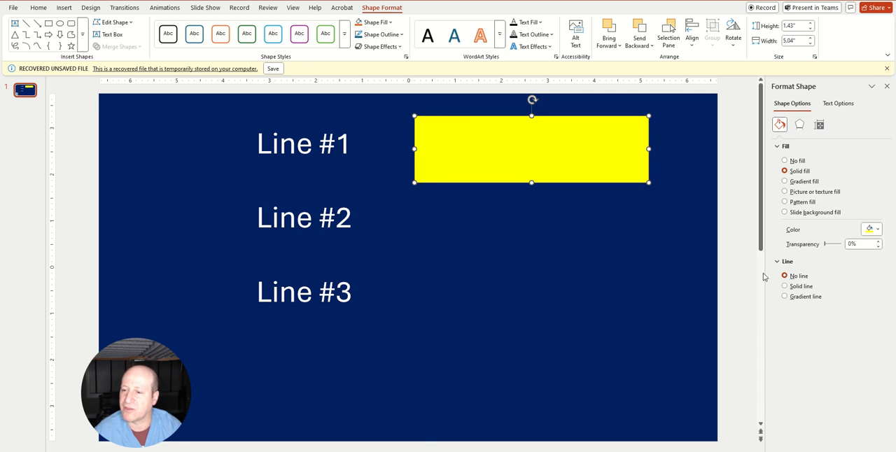
Shift the yellow rectangle slightly closer to Line #1 and set its fill transparency to 70%
drag(584, 160, 566, 158)
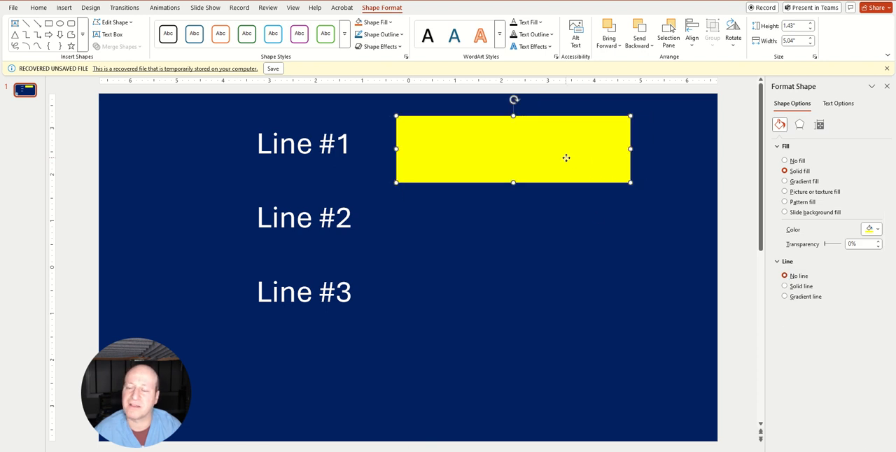
click(849, 244)
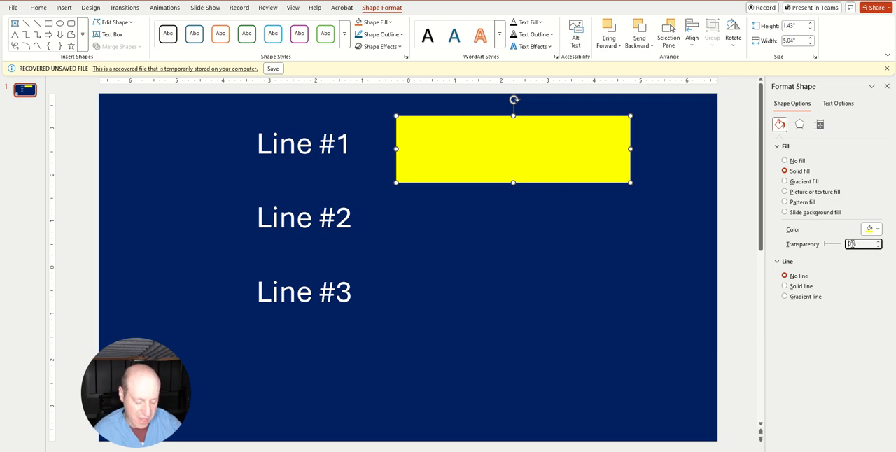
text(70)
key(Return)
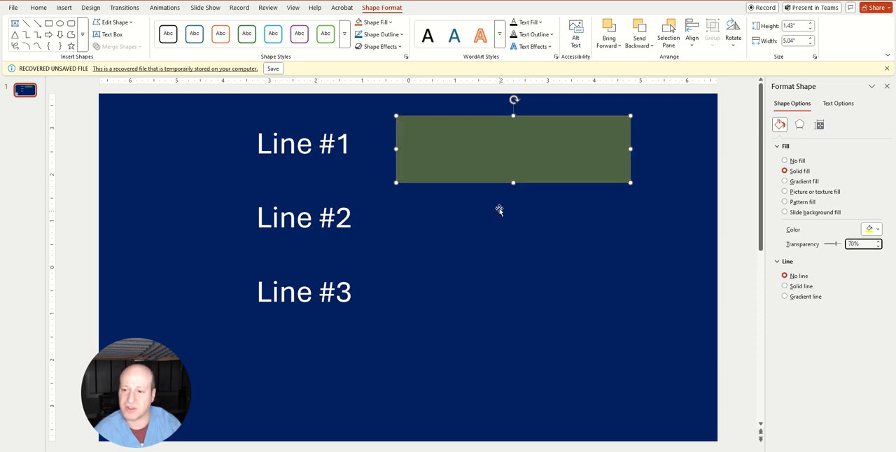
Move the yellow rectangle over Line #1 and resize it to about 2.39 by 0.93 inches to fit the text
drag(566, 146, 420, 153)
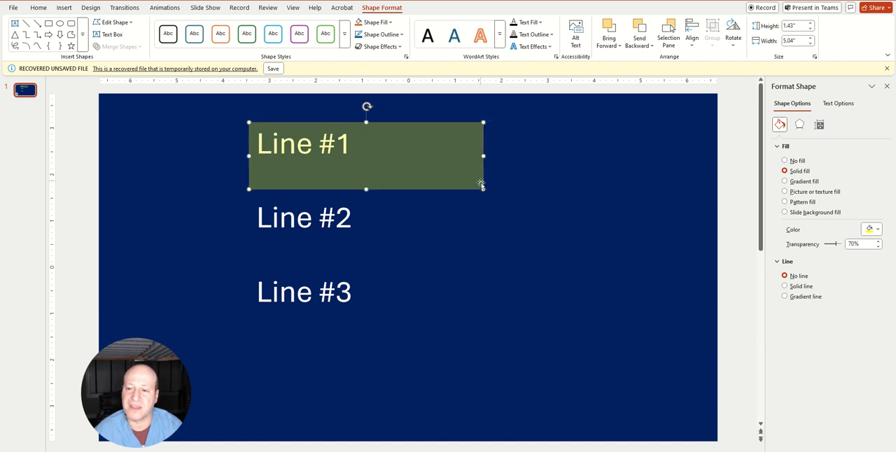
drag(482, 189, 360, 166)
click(443, 174)
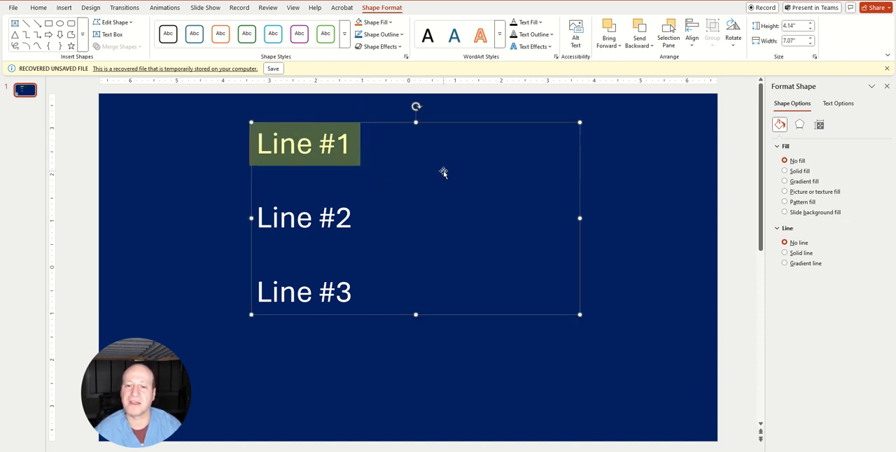
Set the fill transparency of the rectangle over Line #1 to 50%
click(321, 154)
click(854, 244)
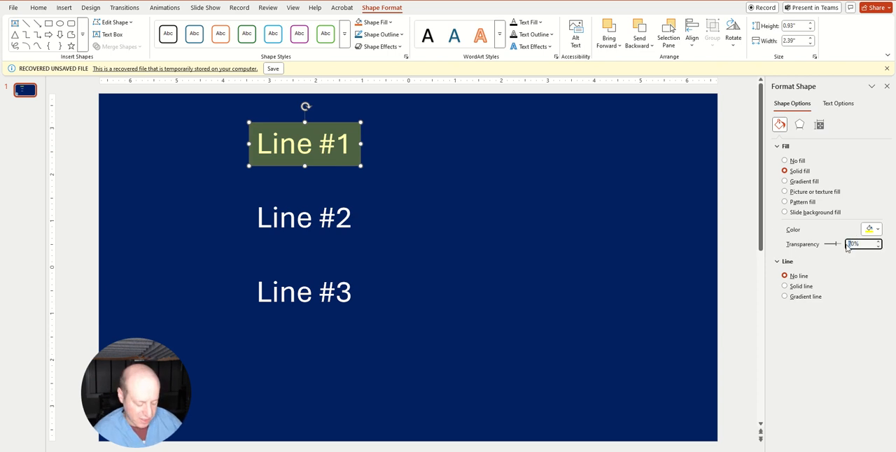
text(30)
key(Return)
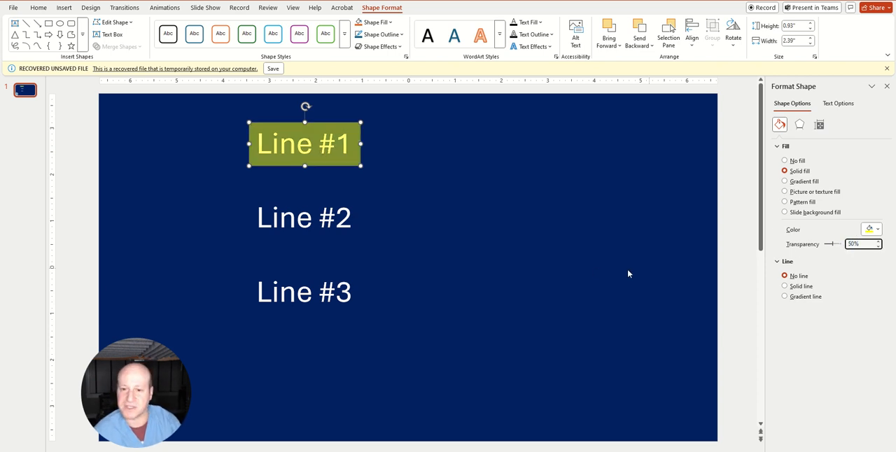
click(596, 269)
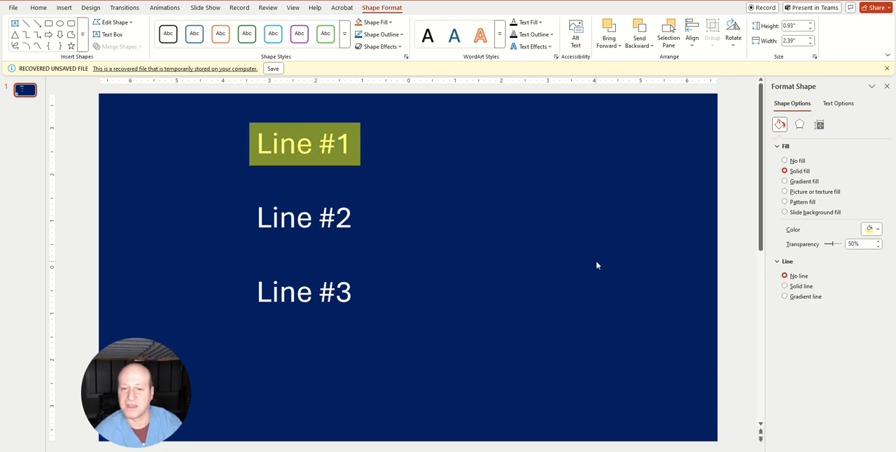
Apply a Fade entrance animation to the highlight rectangle over Line #1
click(338, 131)
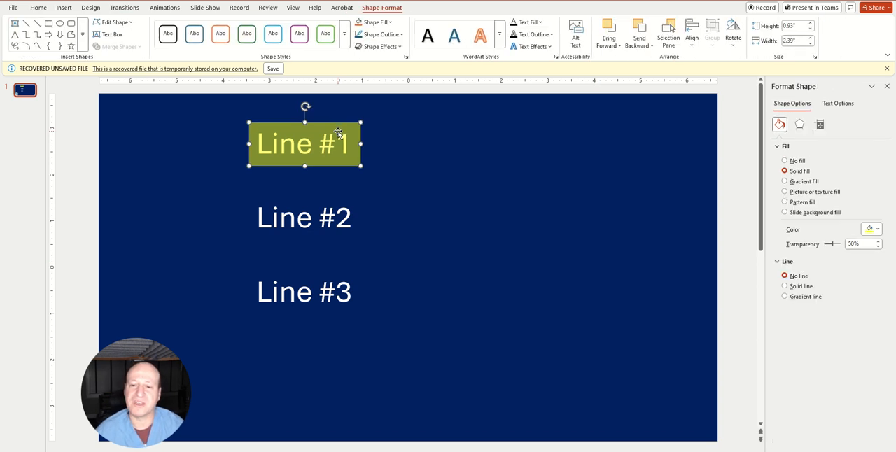
right_click(339, 134)
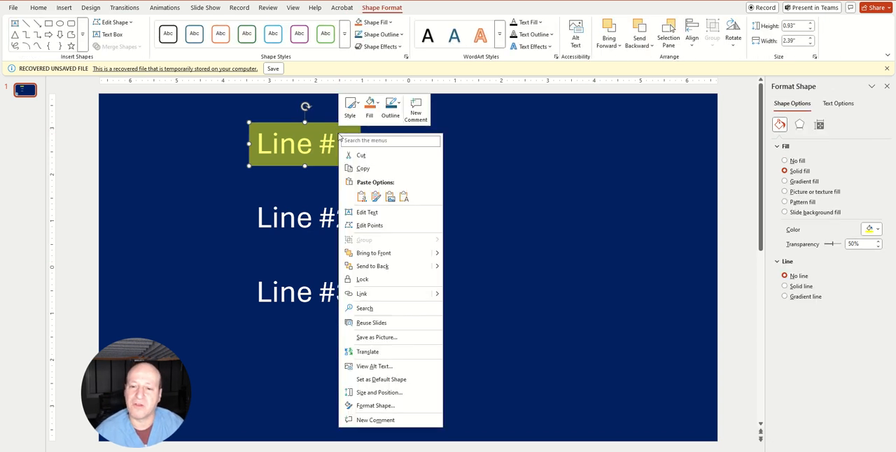
click(622, 151)
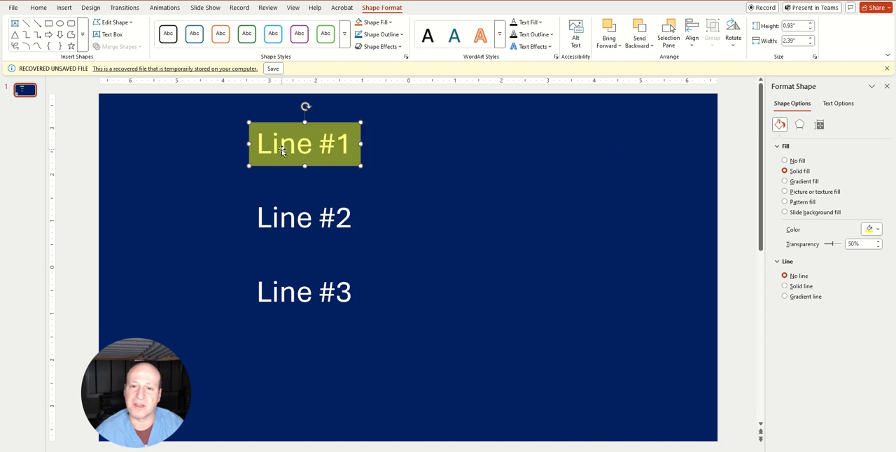
click(165, 8)
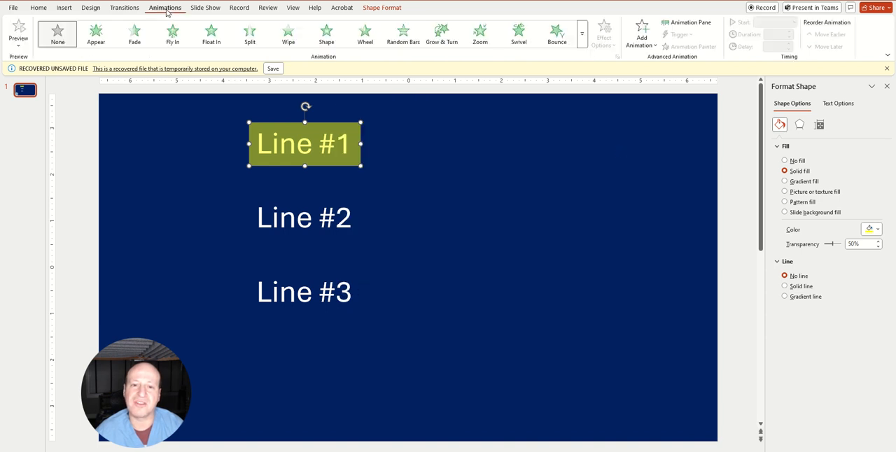
click(135, 36)
click(752, 235)
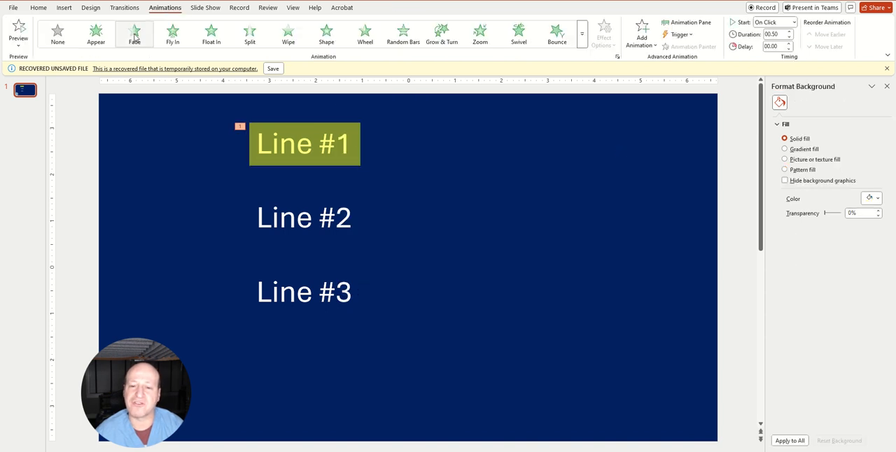
Replace the background formatting pane with the Animation Pane and play the highlight's Fade animation
click(885, 87)
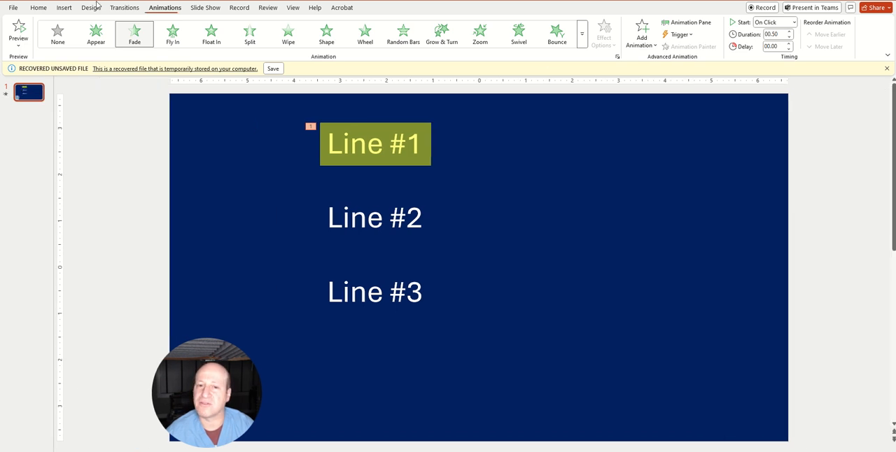
click(687, 22)
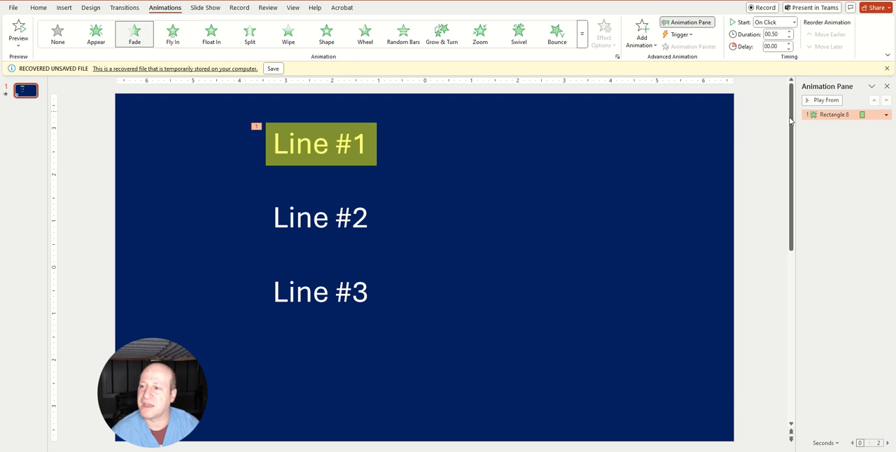
click(820, 100)
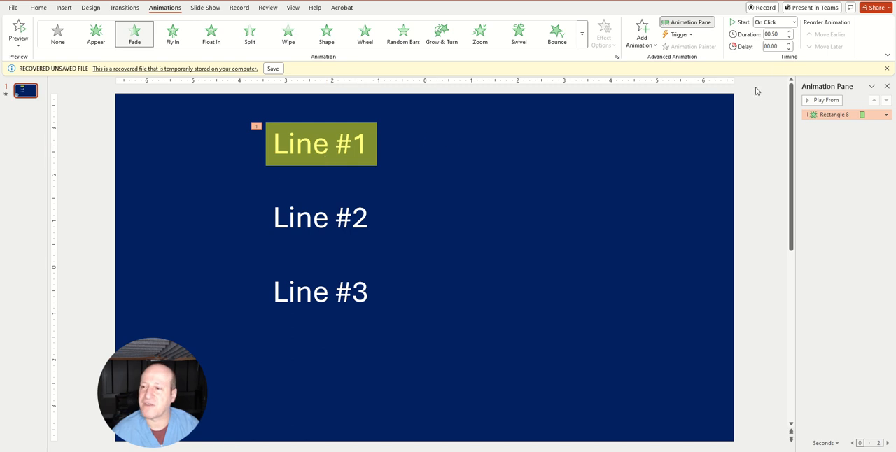
Set the duration of the Line #1 highlight's Fade animation to 1 second and play it
click(790, 32)
click(789, 32)
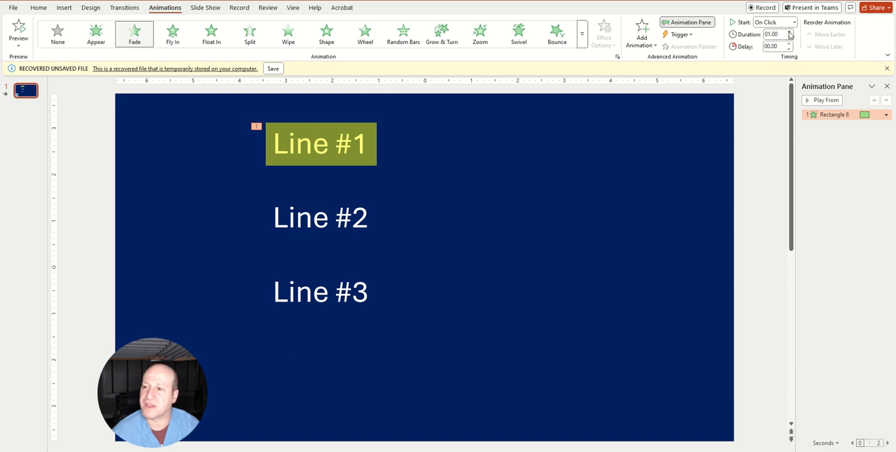
click(825, 100)
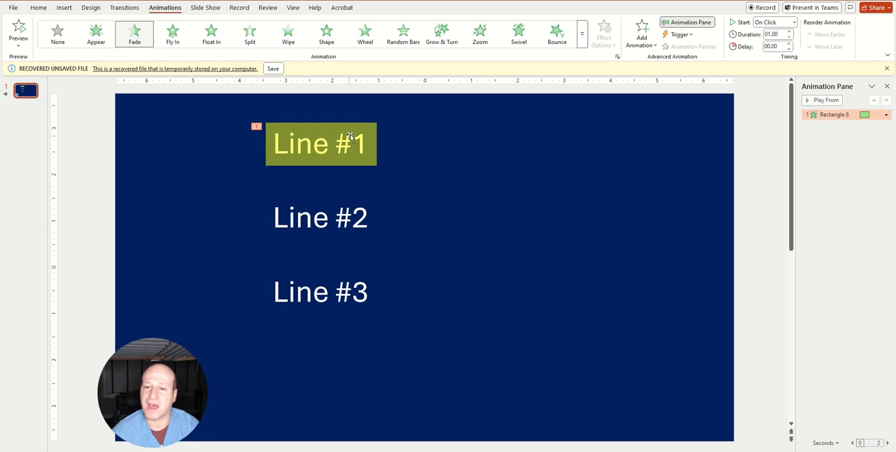
Set the highlight's Fade timing to a 3 seconds (Slow) duration with a 1-second delay, and play the animation
double_click(830, 114)
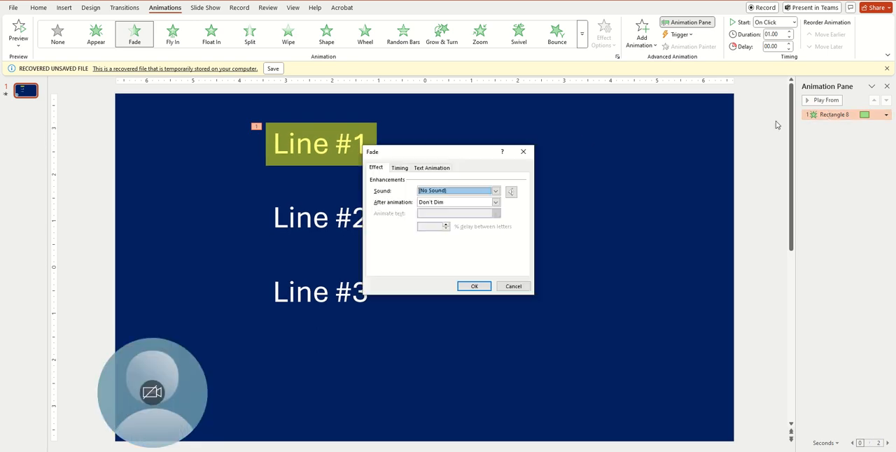
click(399, 168)
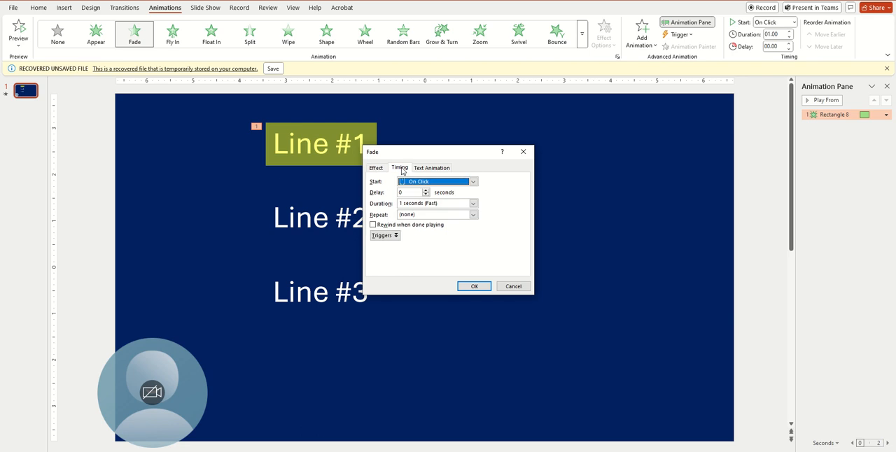
click(473, 204)
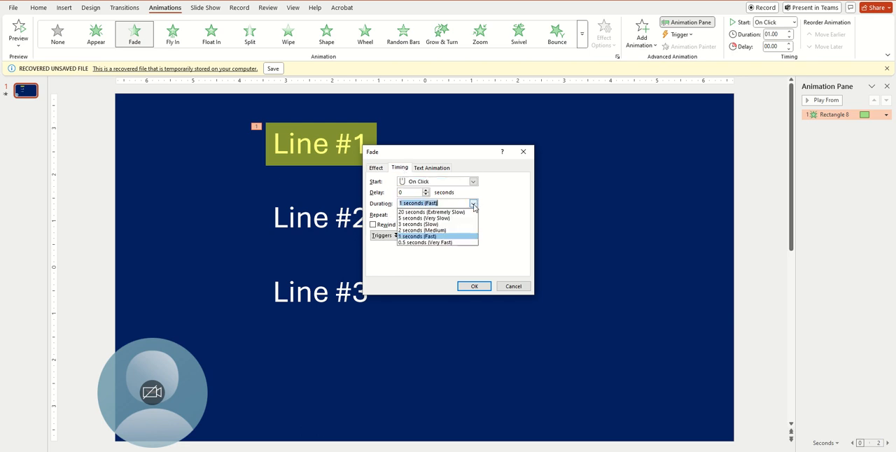
click(424, 225)
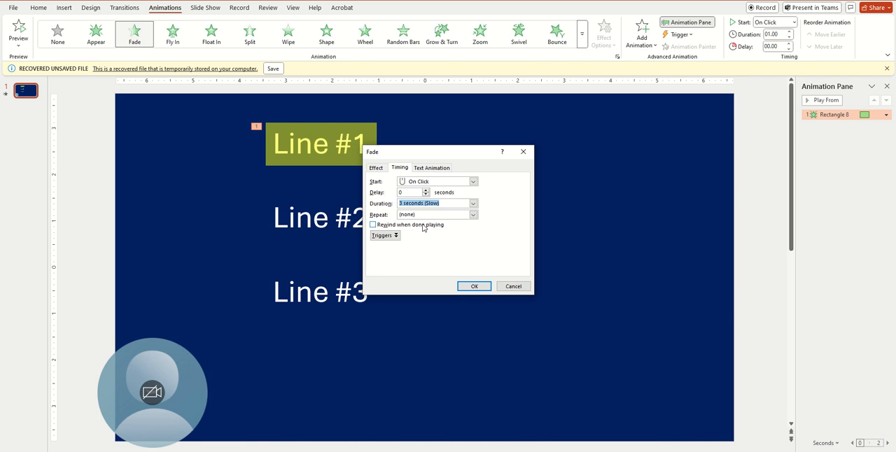
click(427, 191)
click(480, 287)
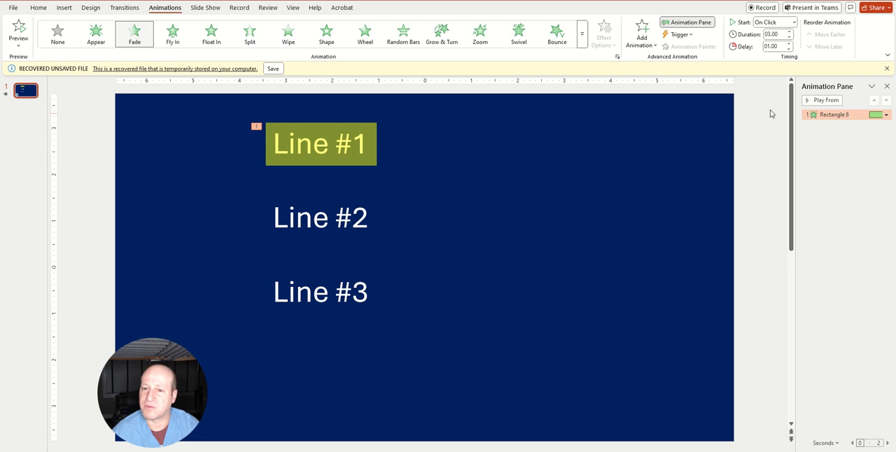
click(822, 100)
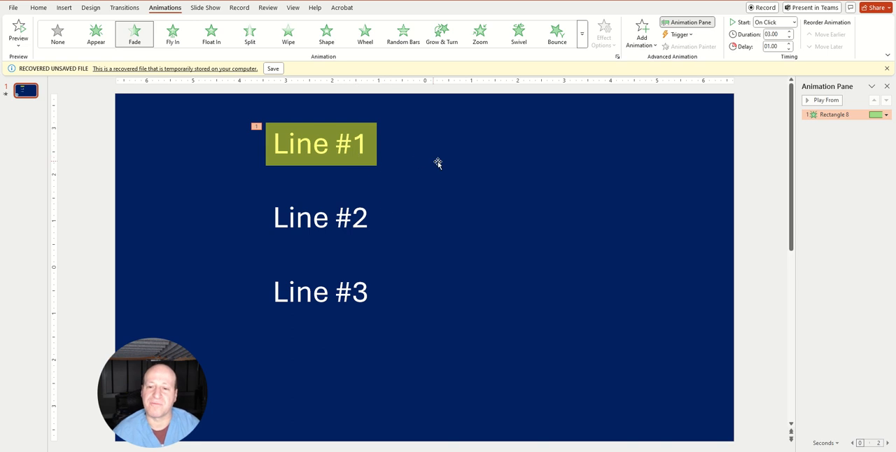
Draw a rectangle about 3.05 by 1.17 inches on the empty area beside Line #2 and give it a solid fill
click(39, 8)
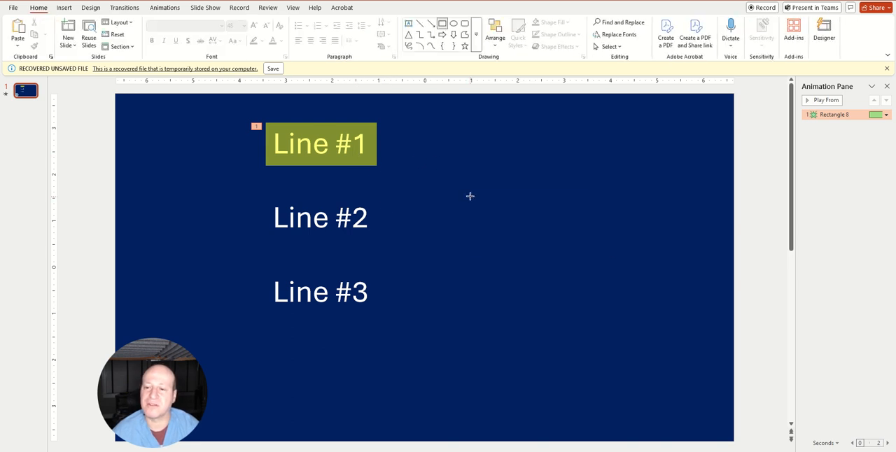
drag(470, 196, 610, 251)
right_click(611, 219)
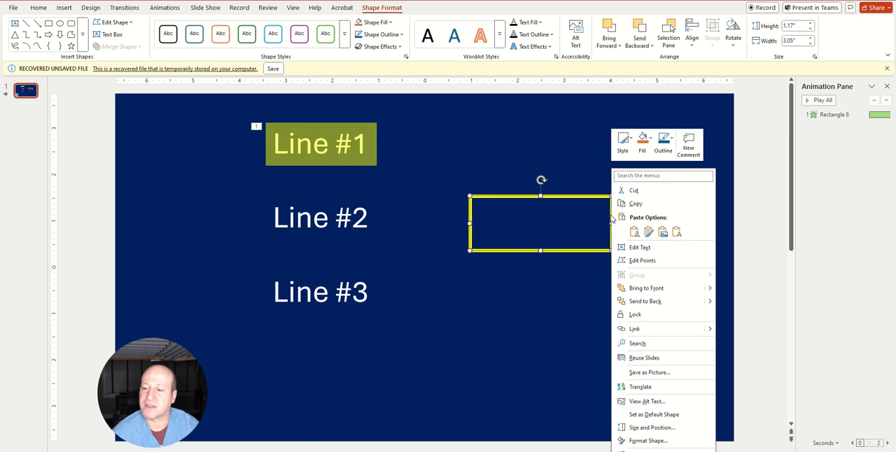
click(655, 440)
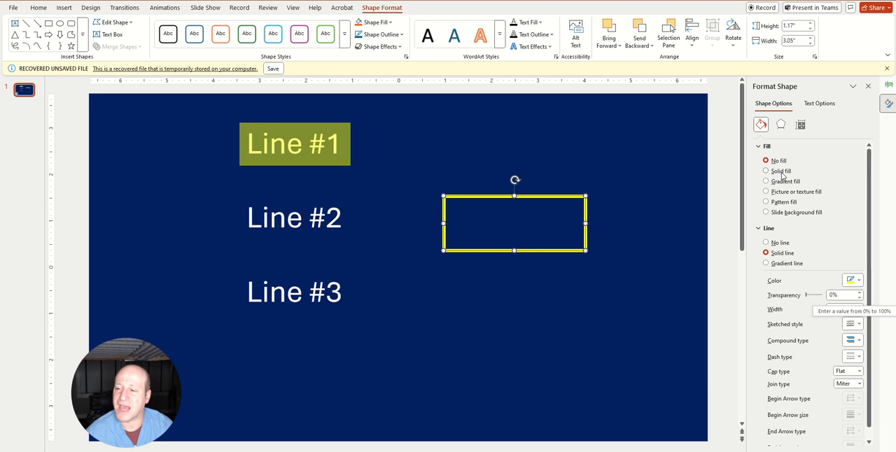
click(782, 172)
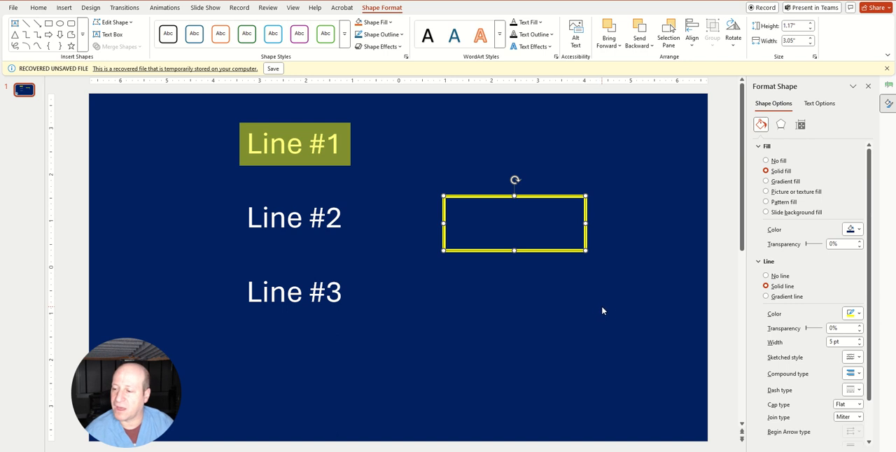
Match the new rectangle's outline and fill colors to the dark blue slide background with the Eyedropper
click(851, 315)
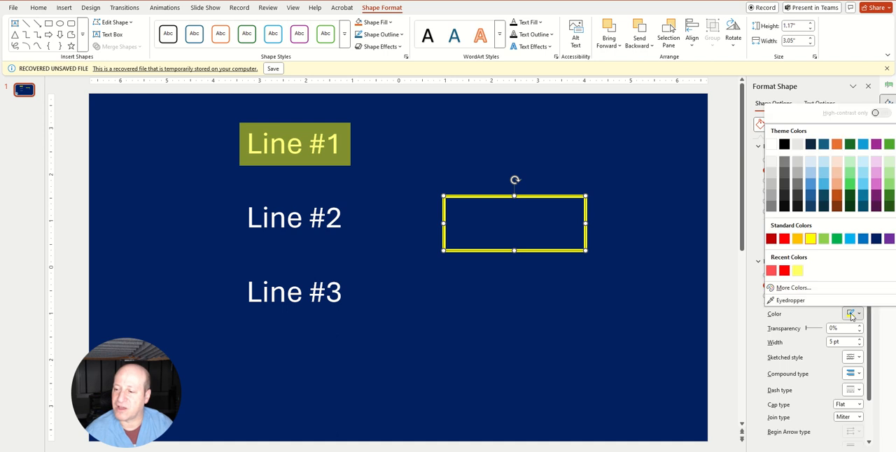
click(790, 301)
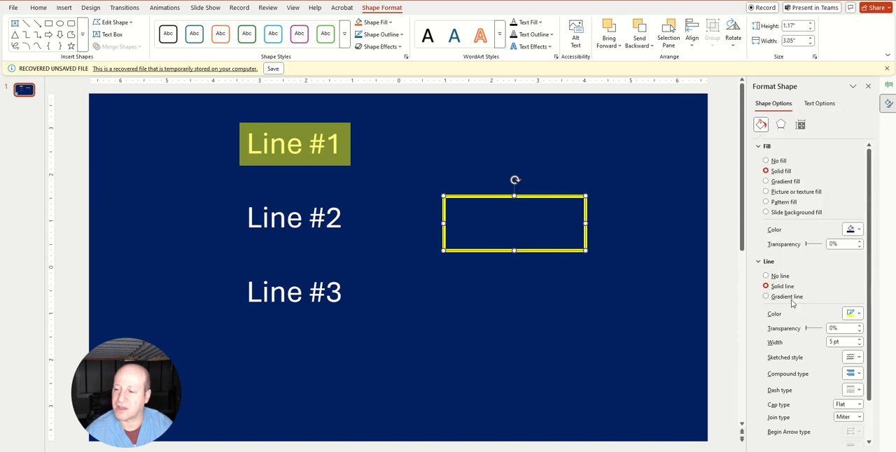
click(590, 310)
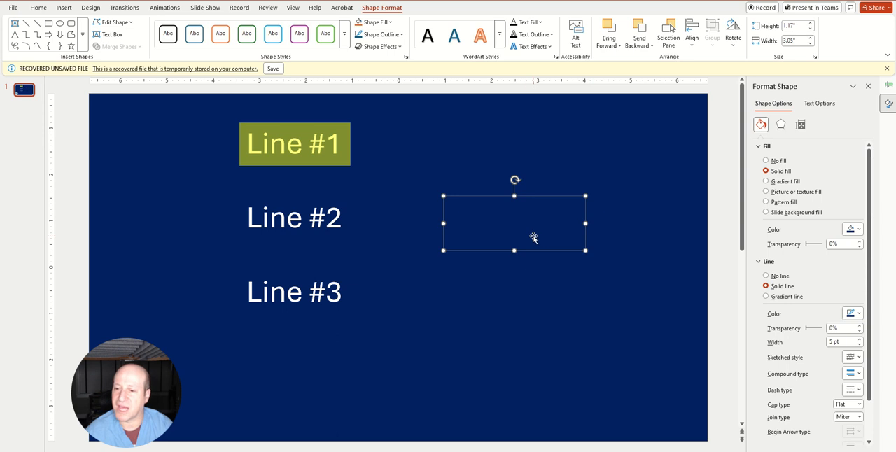
click(851, 230)
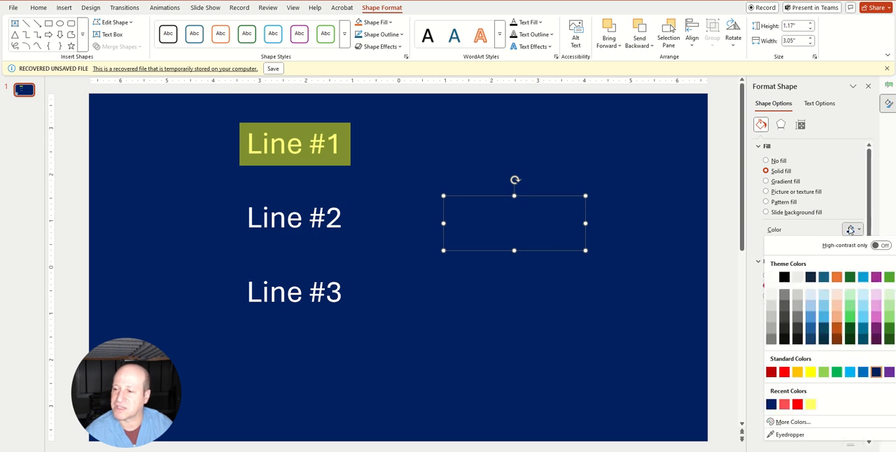
click(788, 435)
click(604, 331)
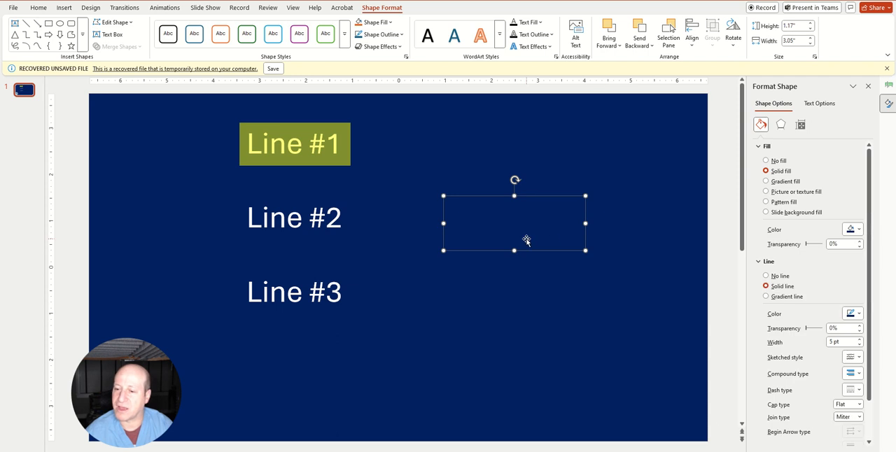
Remove the dark blue rectangle's outline and move it so that it covers the #2 in Line #2
click(786, 276)
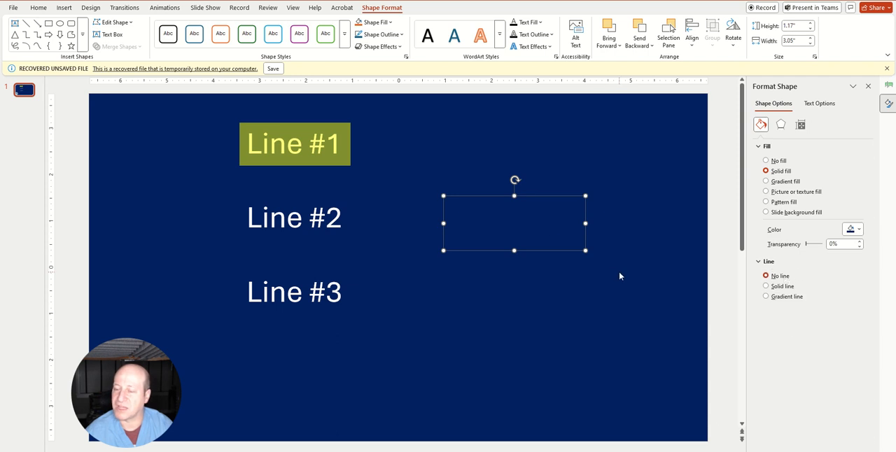
drag(555, 210, 557, 245)
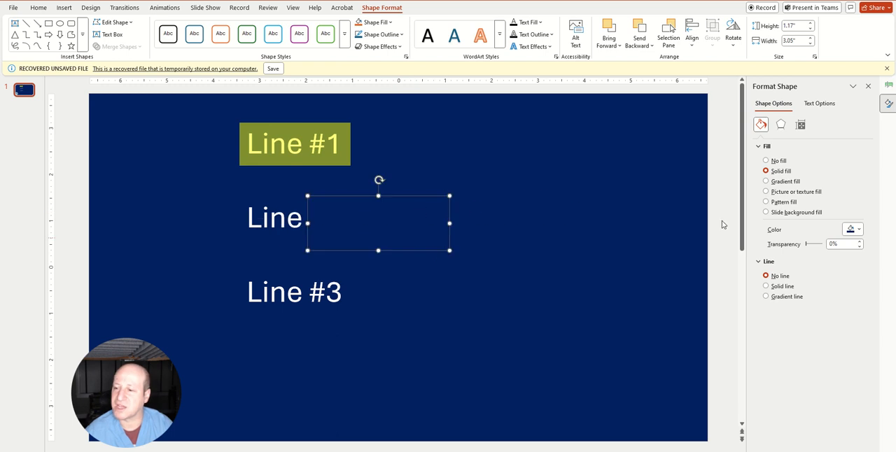
Give the dark blue rectangle a solid white outline and move it to cover all of Line #2
click(777, 286)
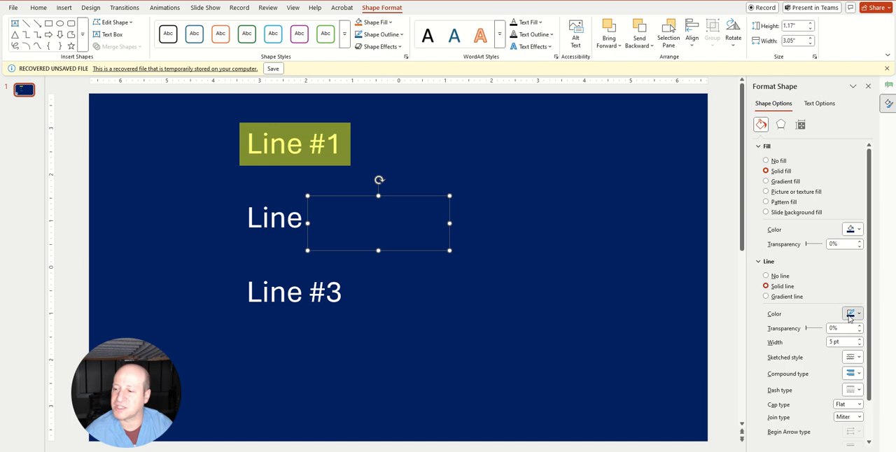
click(852, 314)
click(771, 143)
click(590, 278)
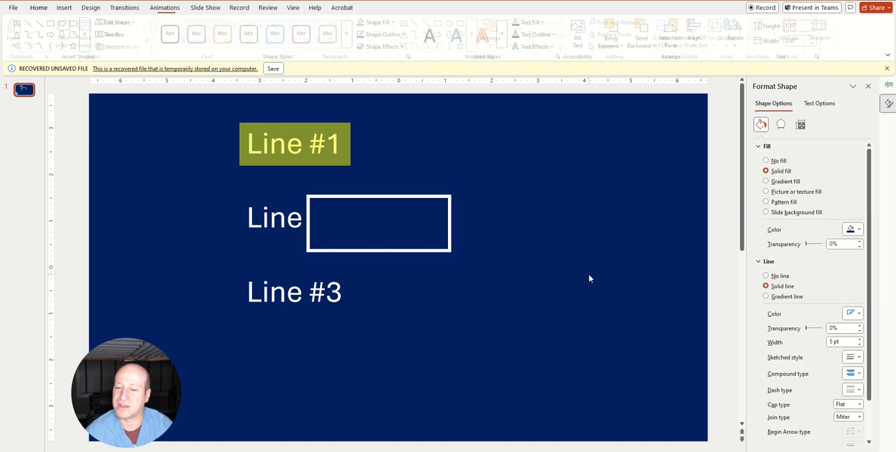
click(448, 209)
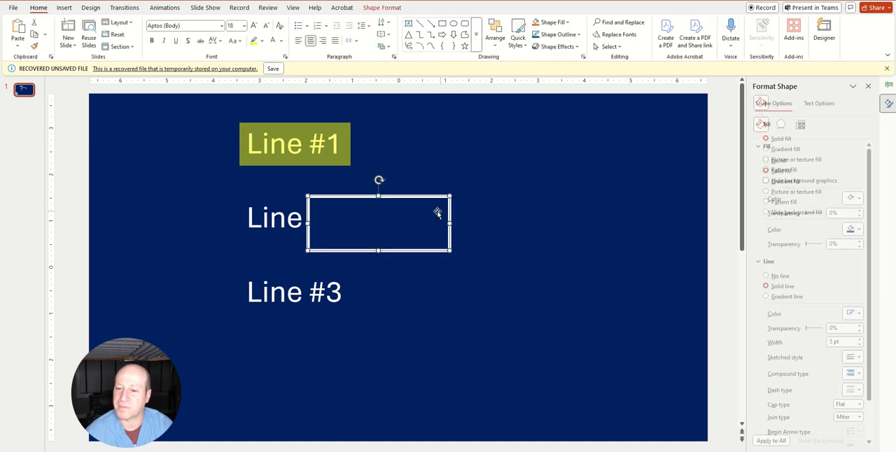
drag(433, 199, 356, 195)
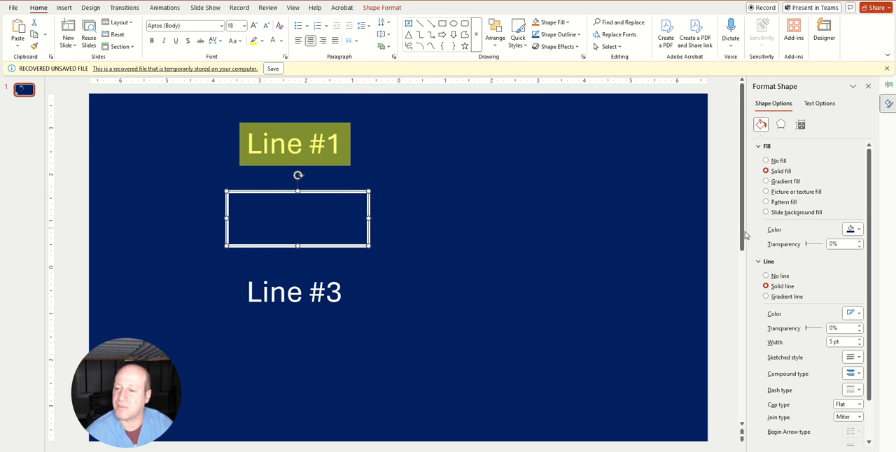
Try fill transparencies of 60% and 40% on the rectangle over Line #2, and settle on 30%
click(831, 243)
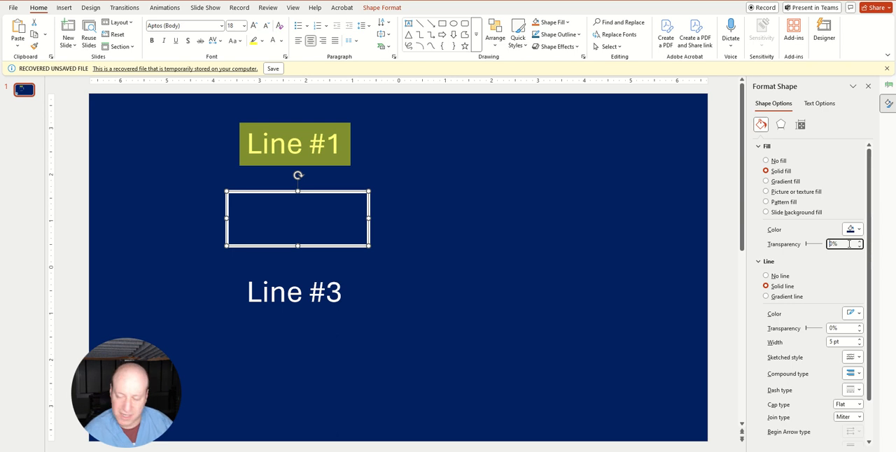
text(60)
key(Return)
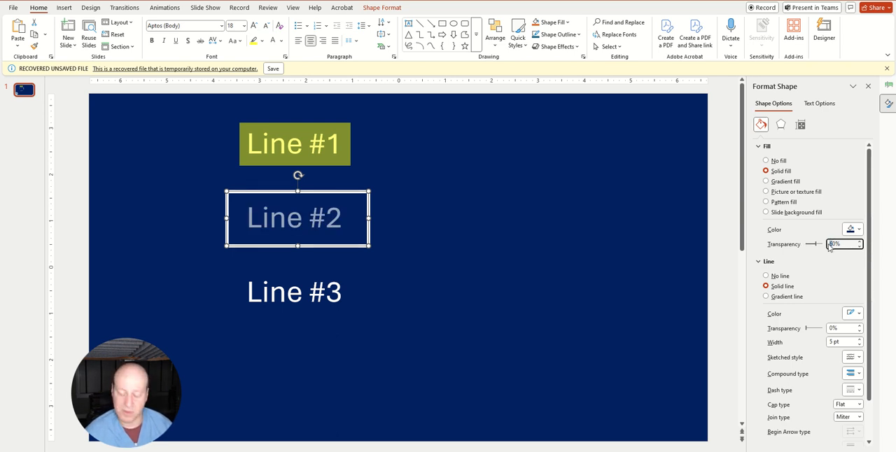
text(40)
key(Return)
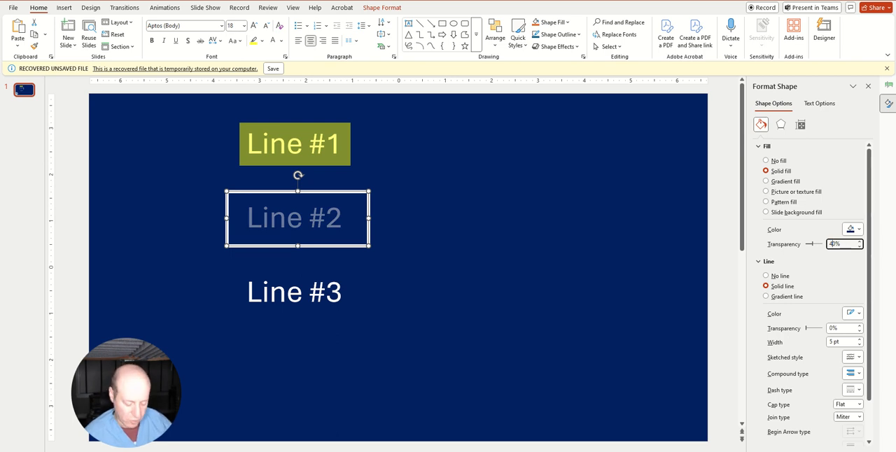
key(BackSpace)
text(3)
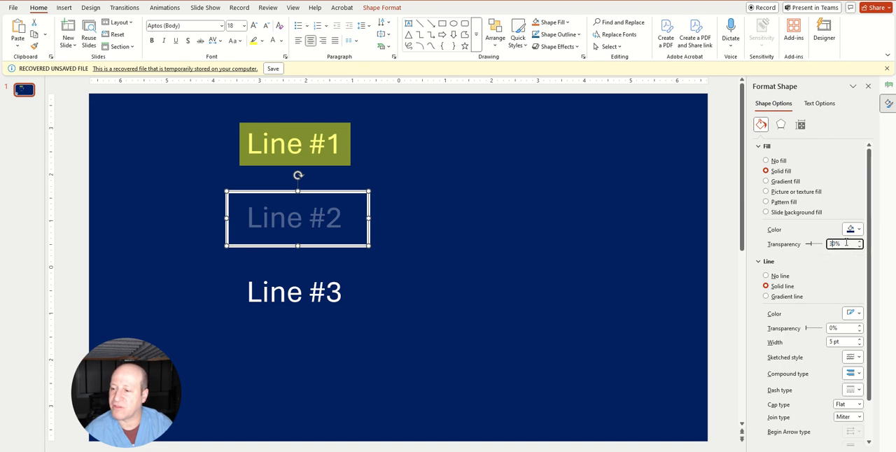
Remove the outline of the rectangle over Line #2 and shift the rectangle slightly while keeping the text covered
click(781, 278)
click(514, 279)
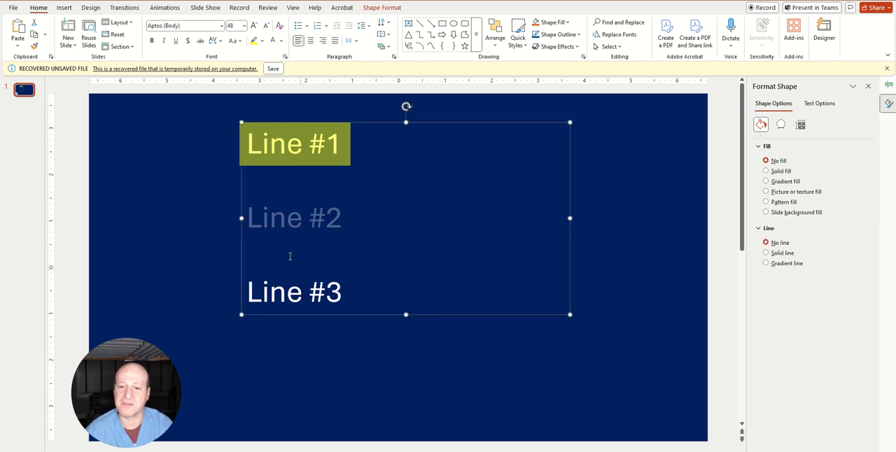
click(270, 381)
click(280, 231)
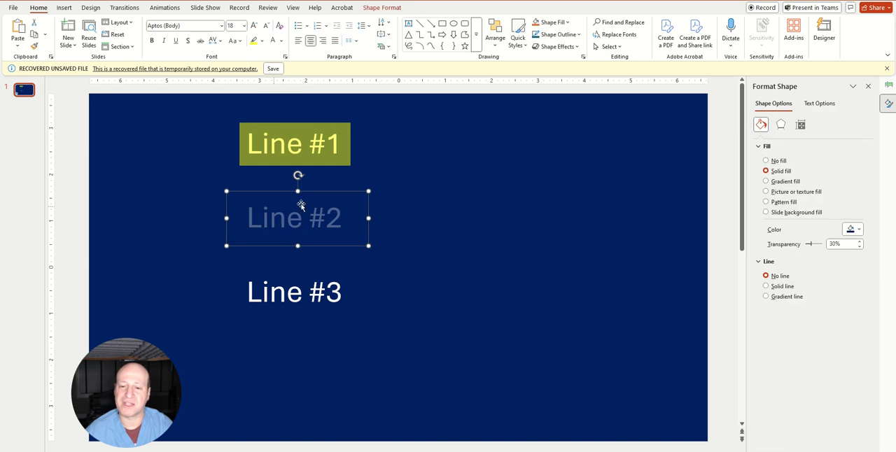
mouse_move(296, 216)
mouse_down()
mouse_move(360, 218)
mouse_move(295, 220)
mouse_up()
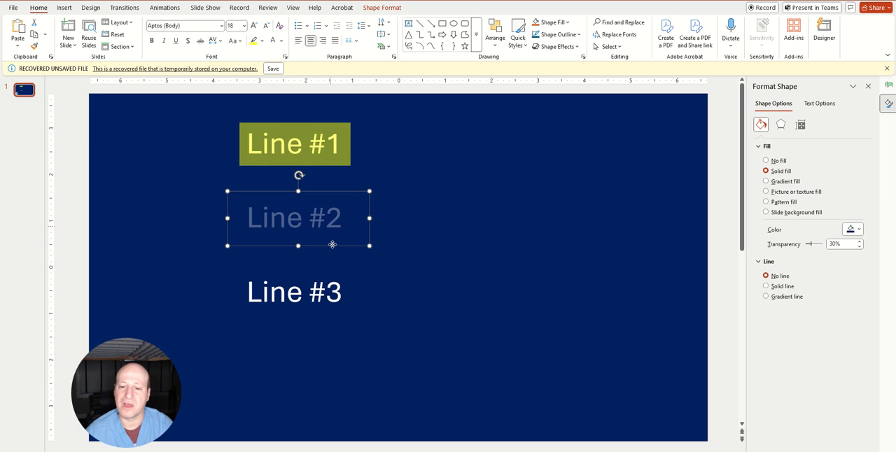
drag(330, 244, 330, 213)
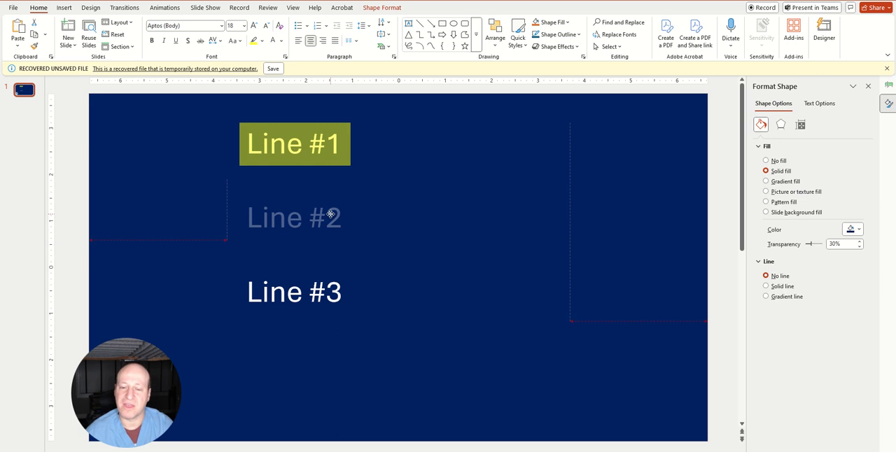
drag(331, 213, 336, 226)
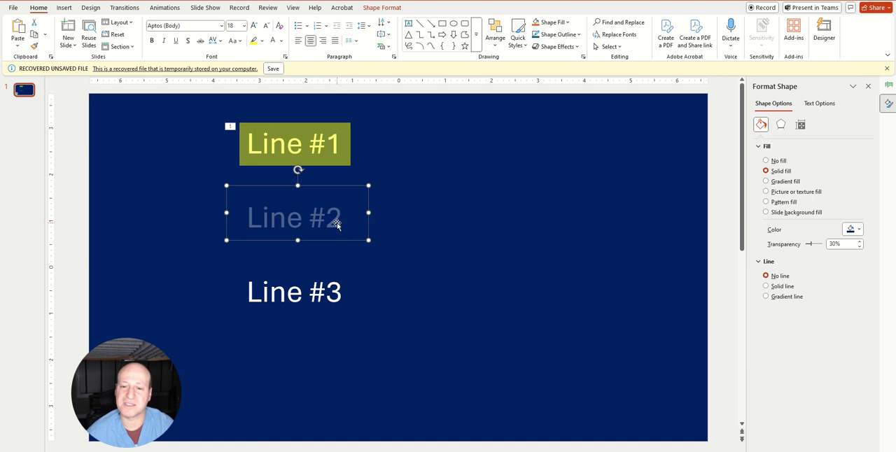
Apply a Fade entrance animation to all three lines of text, Line #1 through Line #3
click(341, 294)
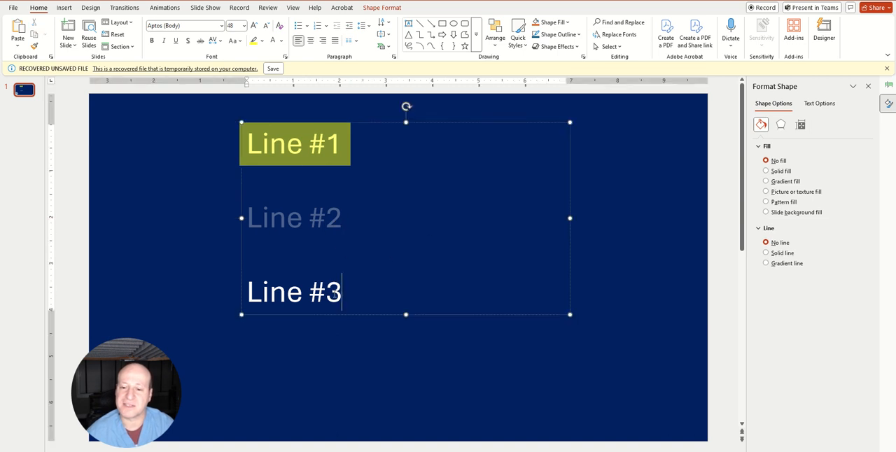
drag(343, 294, 256, 154)
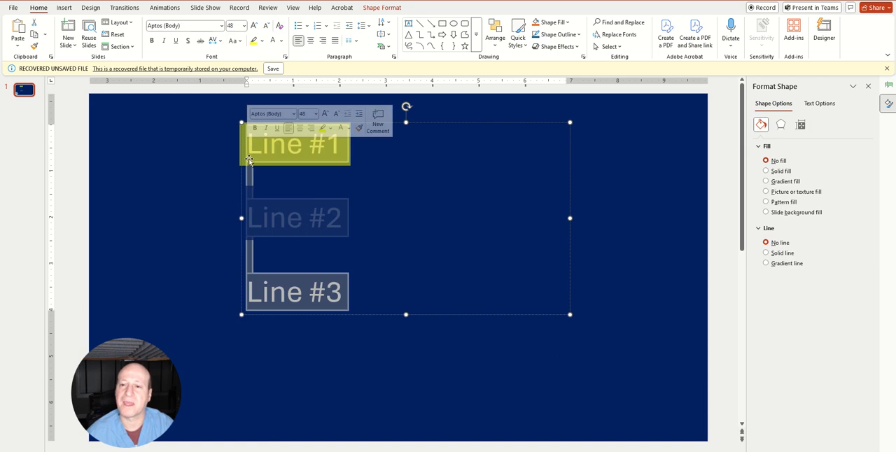
click(158, 8)
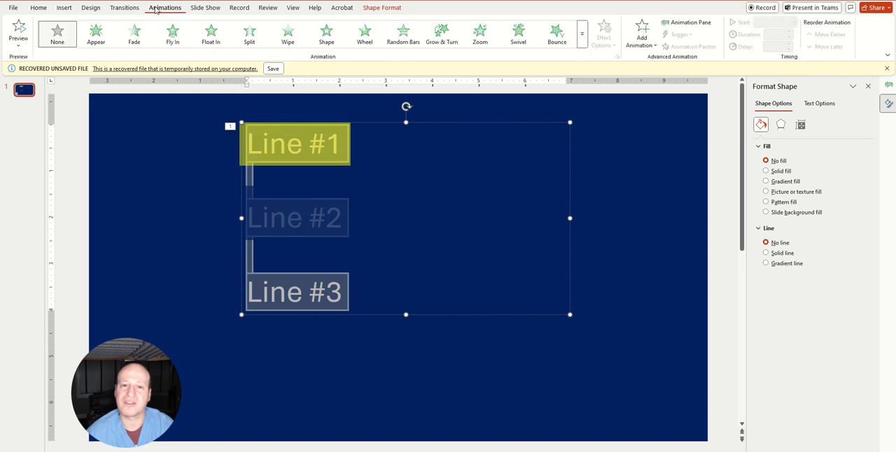
click(135, 35)
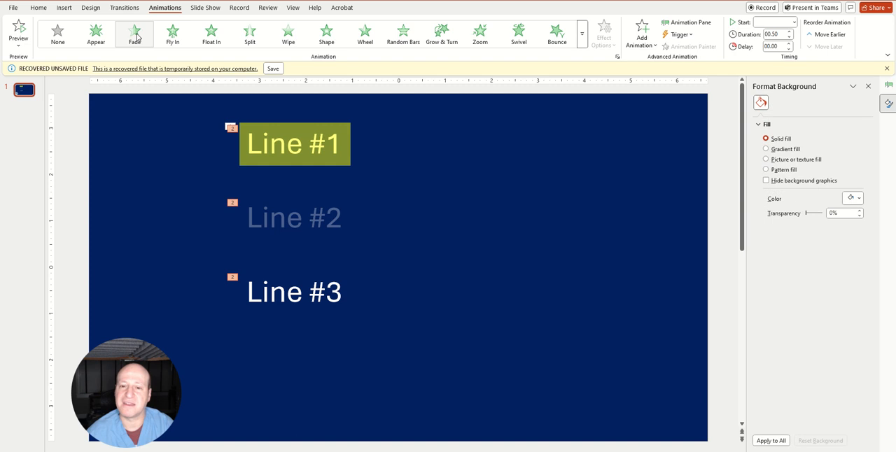
Show the list of animations and set the fades of Line #1, Line #2 and Line #3 to each start on click
click(687, 23)
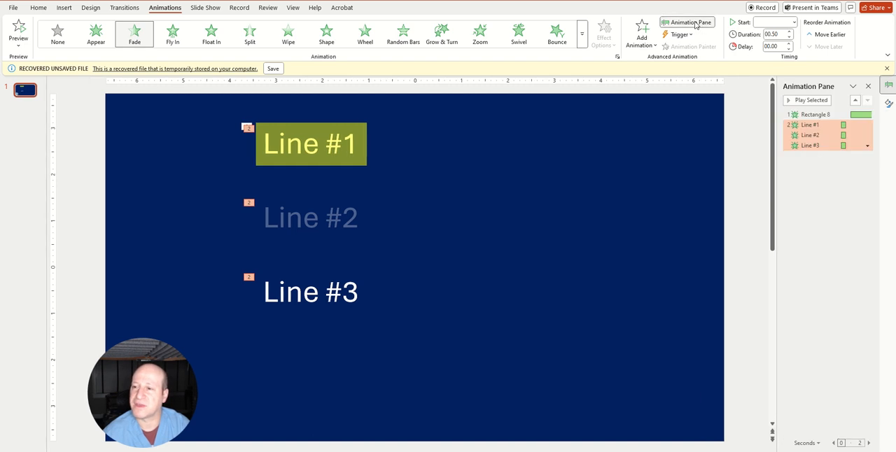
right_click(808, 124)
click(817, 135)
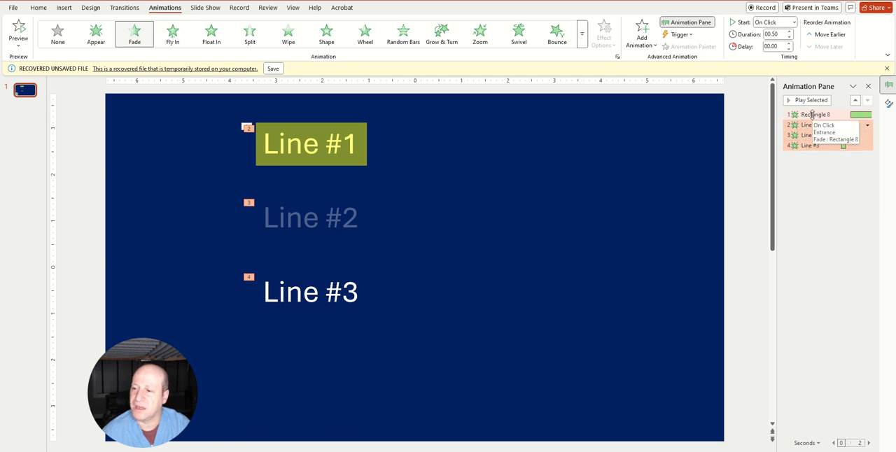
Order the yellow rectangle's animation directly after Line #1, shorten its duration to about 2 seconds and set its delay to 0.50
click(326, 150)
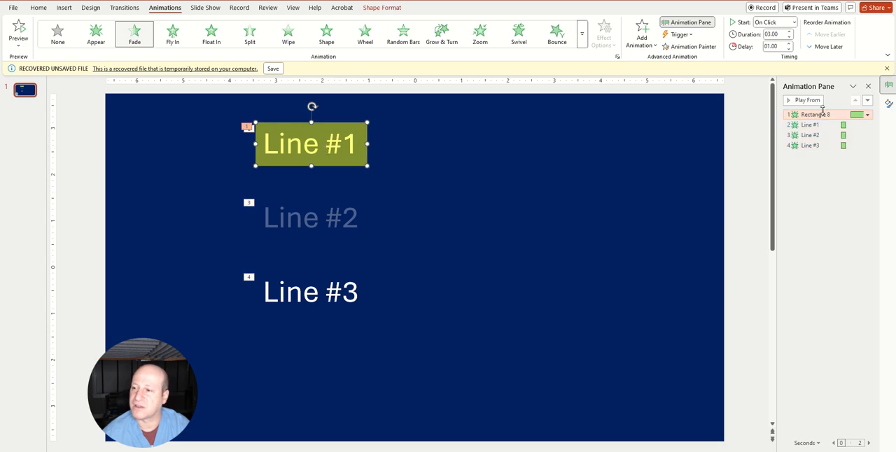
drag(822, 115, 820, 127)
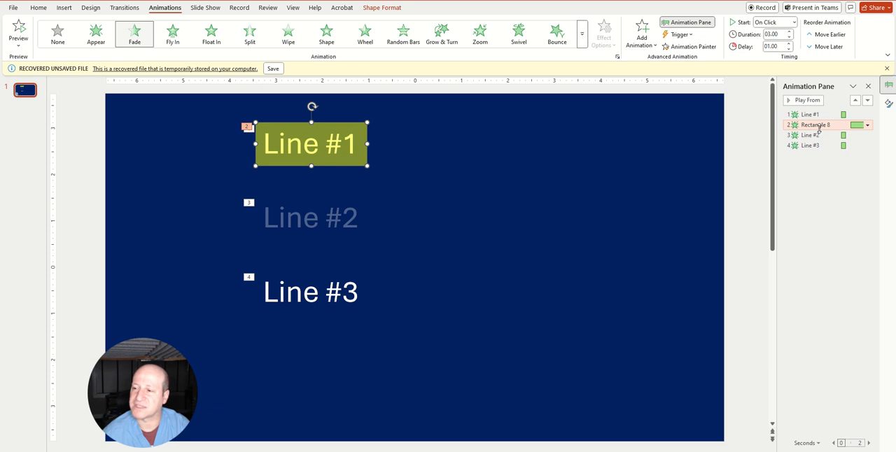
click(791, 40)
click(790, 40)
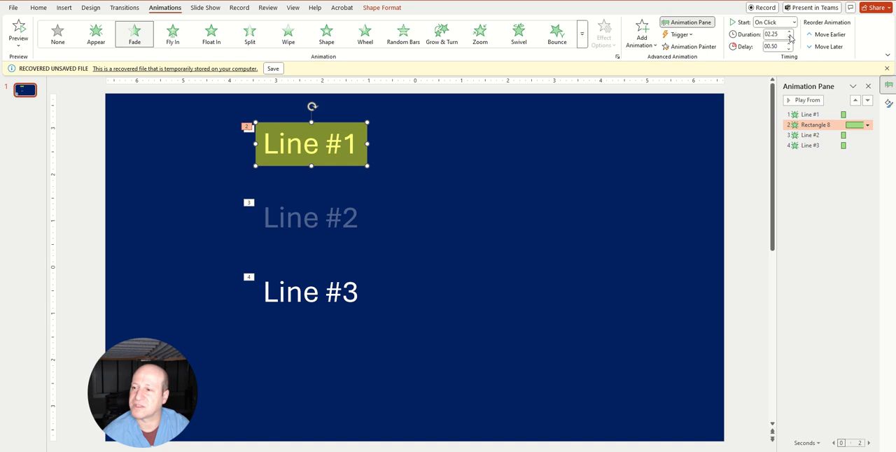
Apply a Fade animation to the dark blue rectangle over Line #2 and order it between Line #2 and Line #3
click(313, 219)
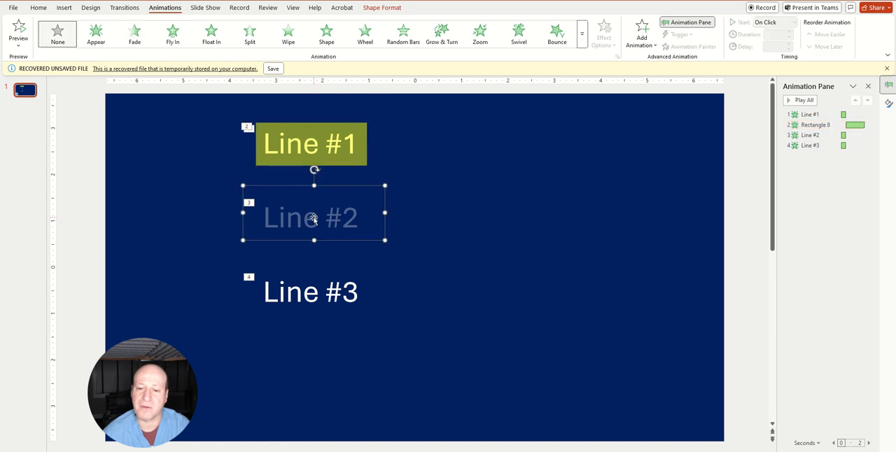
click(141, 37)
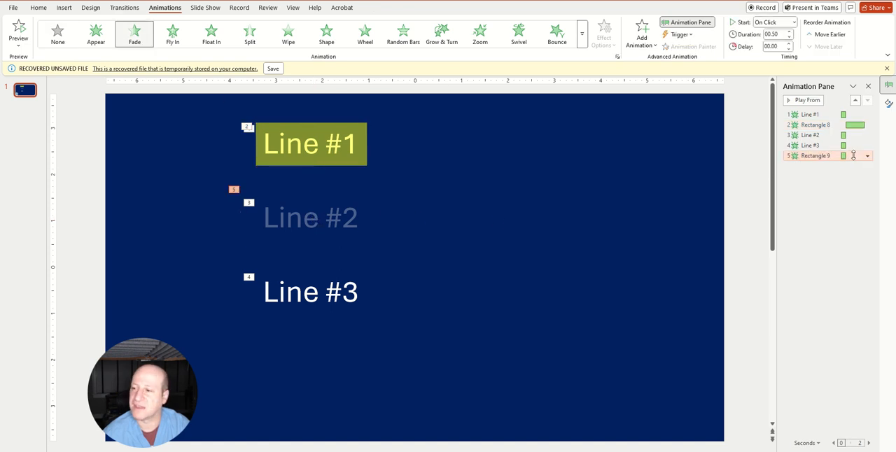
drag(832, 158, 823, 142)
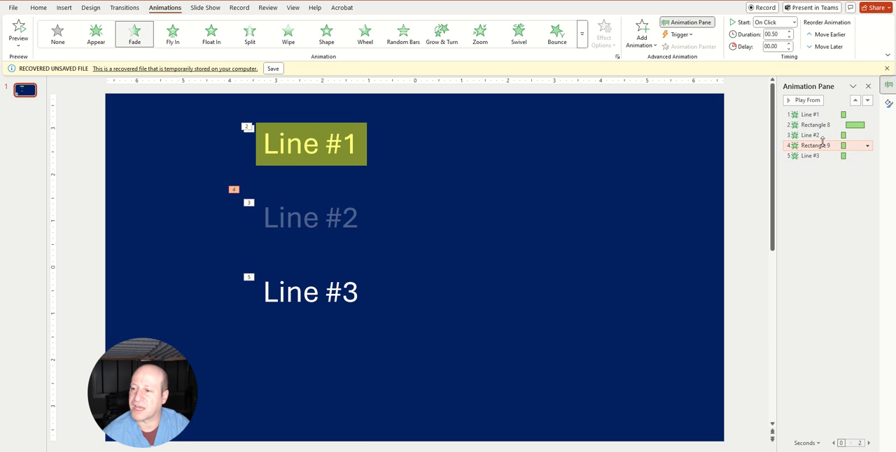
Set the Line #2 rectangle's fade to a 2.00 duration and a 0.50 delay, and play all the slide's animations
click(818, 145)
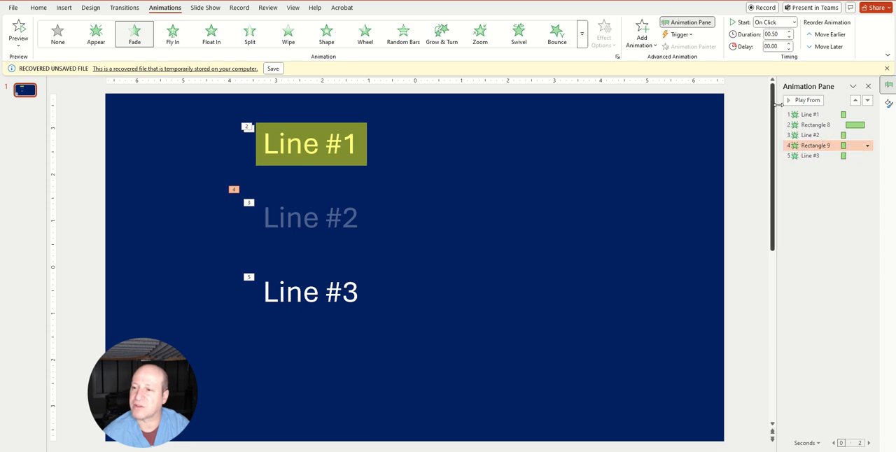
click(791, 33)
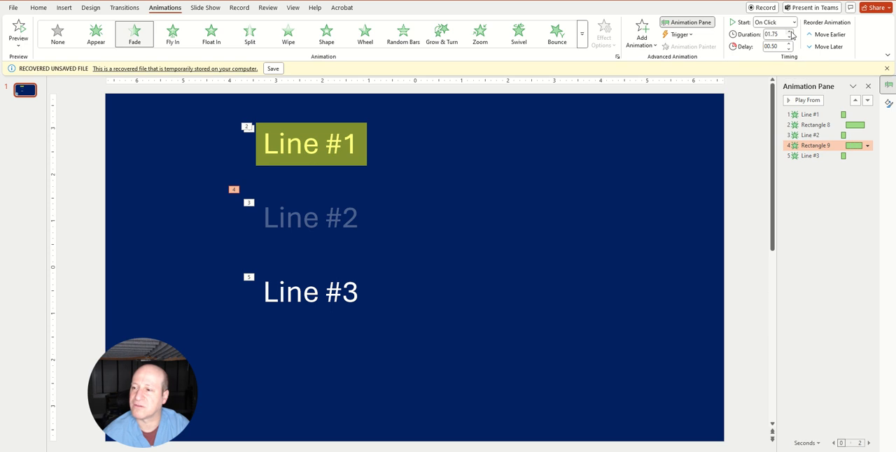
click(632, 273)
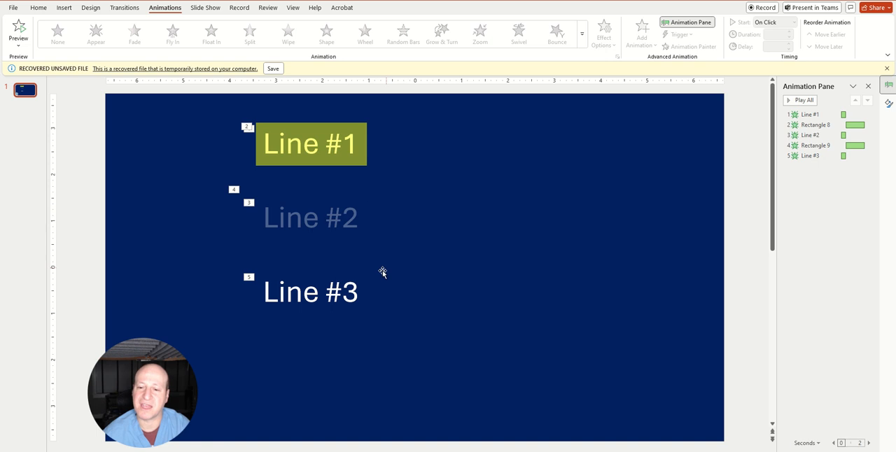
click(804, 101)
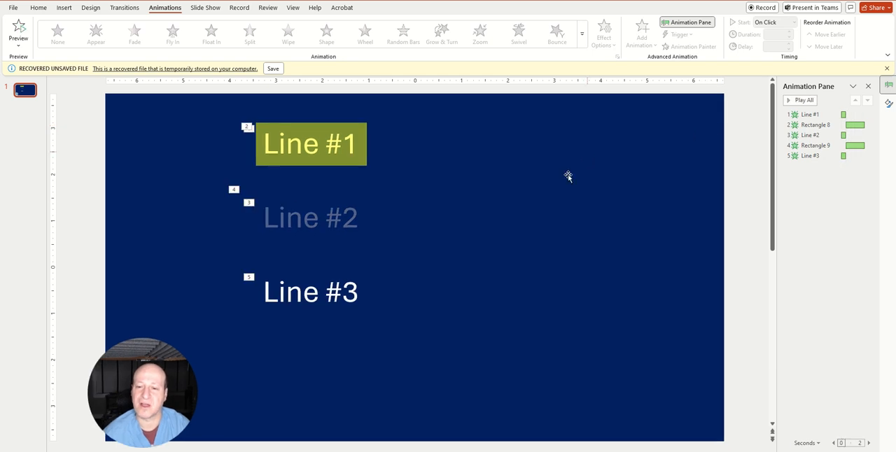
Move the dimming rectangle slightly downward so that it stays centered over Line #2
click(308, 212)
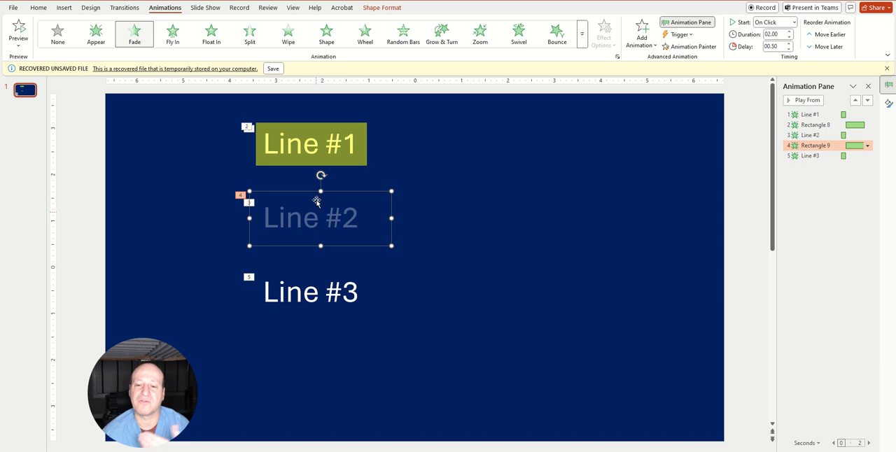
mouse_move(339, 218)
mouse_down()
mouse_move(352, 214)
mouse_move(332, 219)
mouse_up()
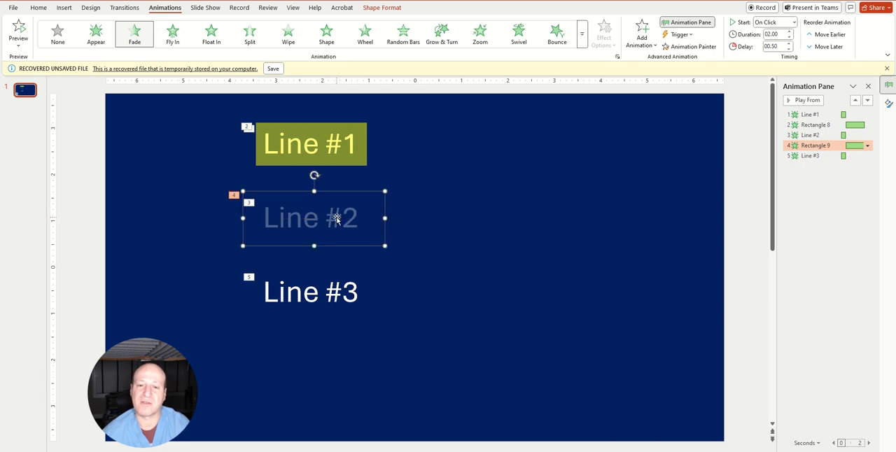